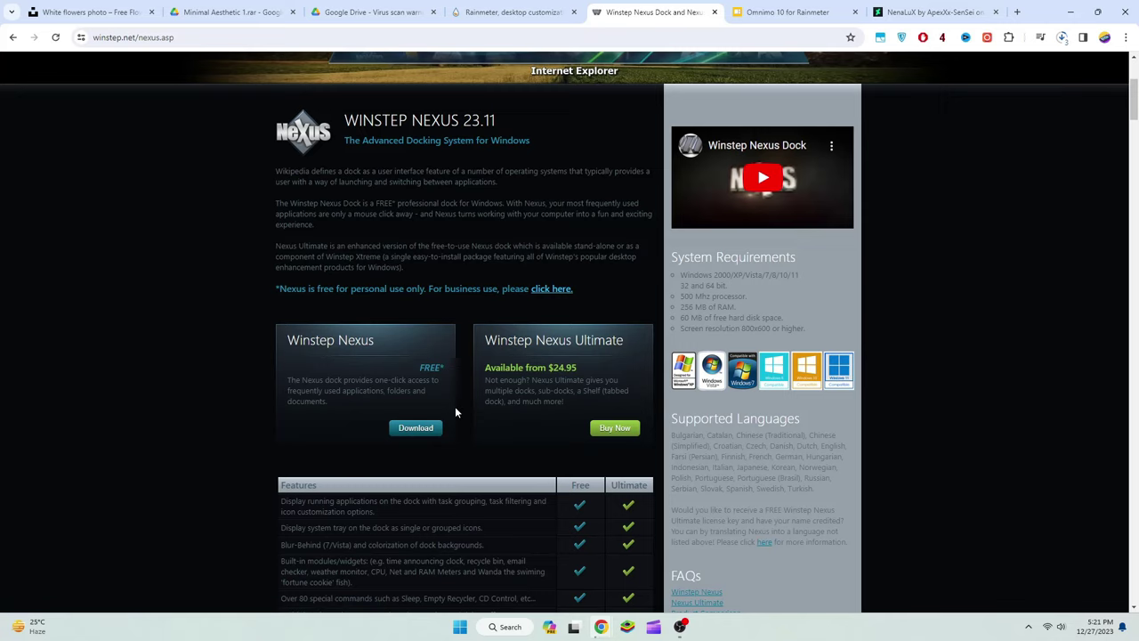
# Step: Download the full-version ZIP of Omnimo 10 from the omnimo.info page
pyautogui.click(767, 18)
pyautogui.click(564, 382)
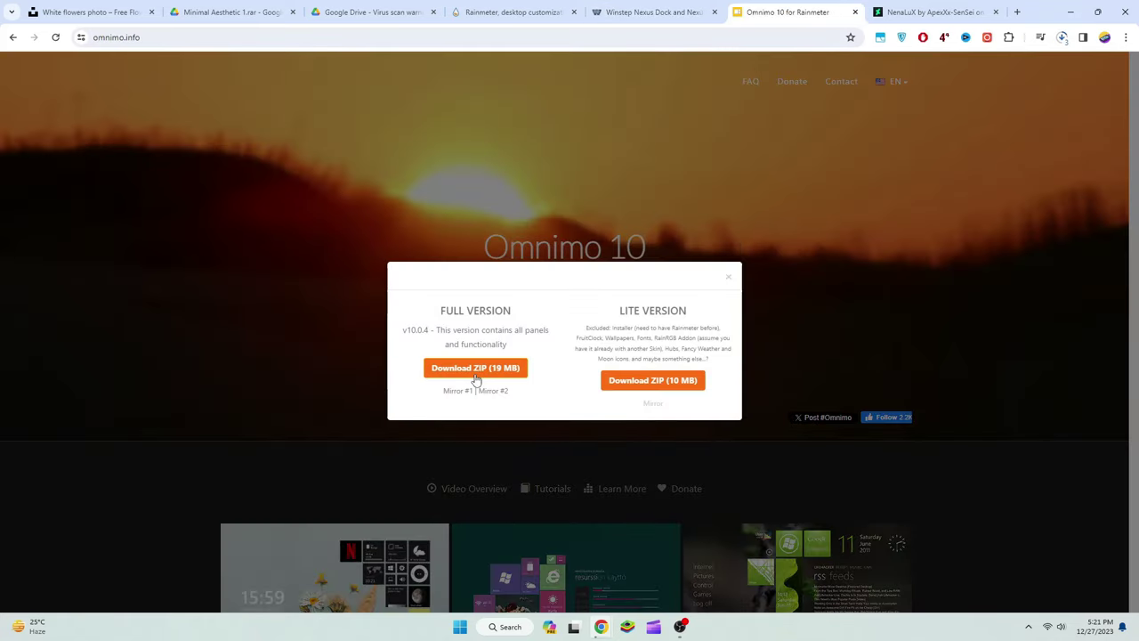
pyautogui.click(475, 375)
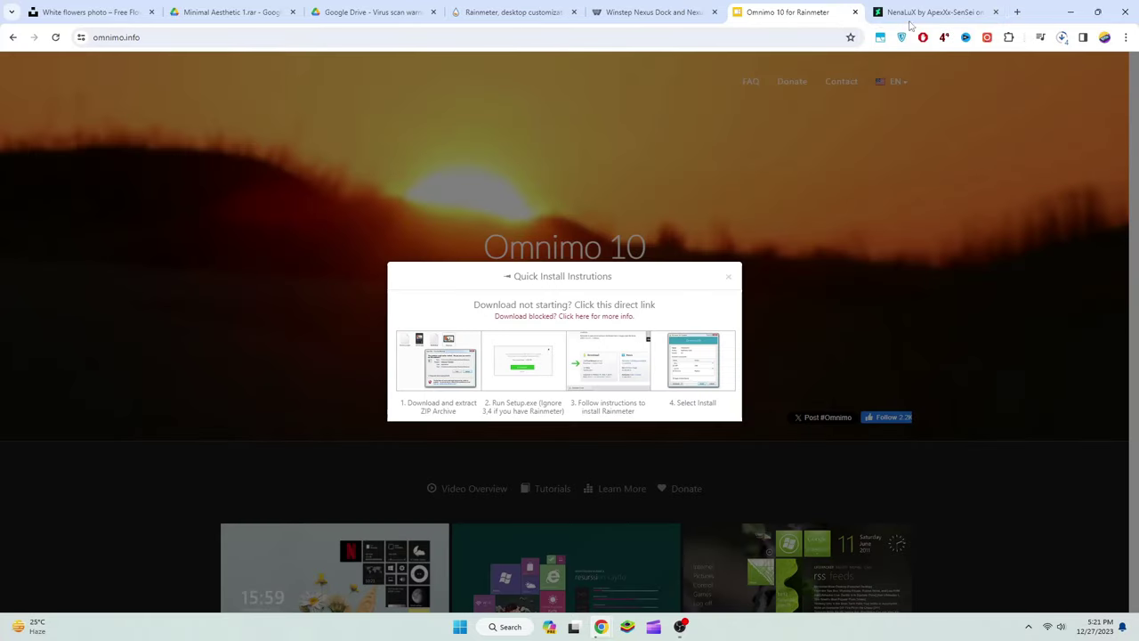
# Step: Download the NenaLuX skin from its DeviantArt page
pyautogui.click(916, 13)
pyautogui.scroll(-3, 801, 222)
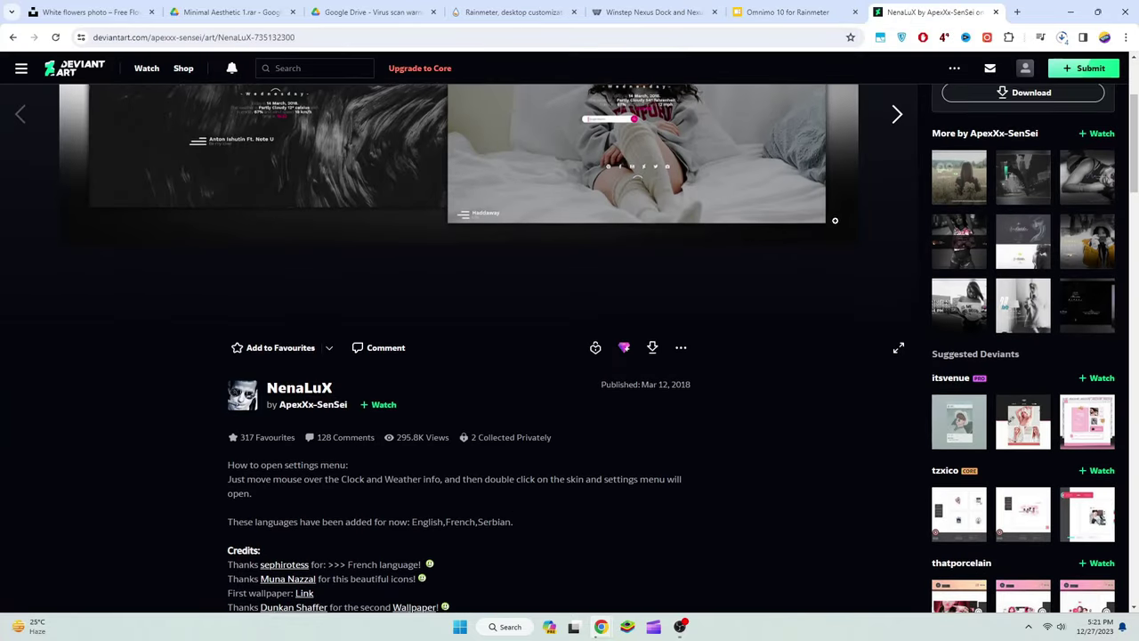
pyautogui.click(655, 302)
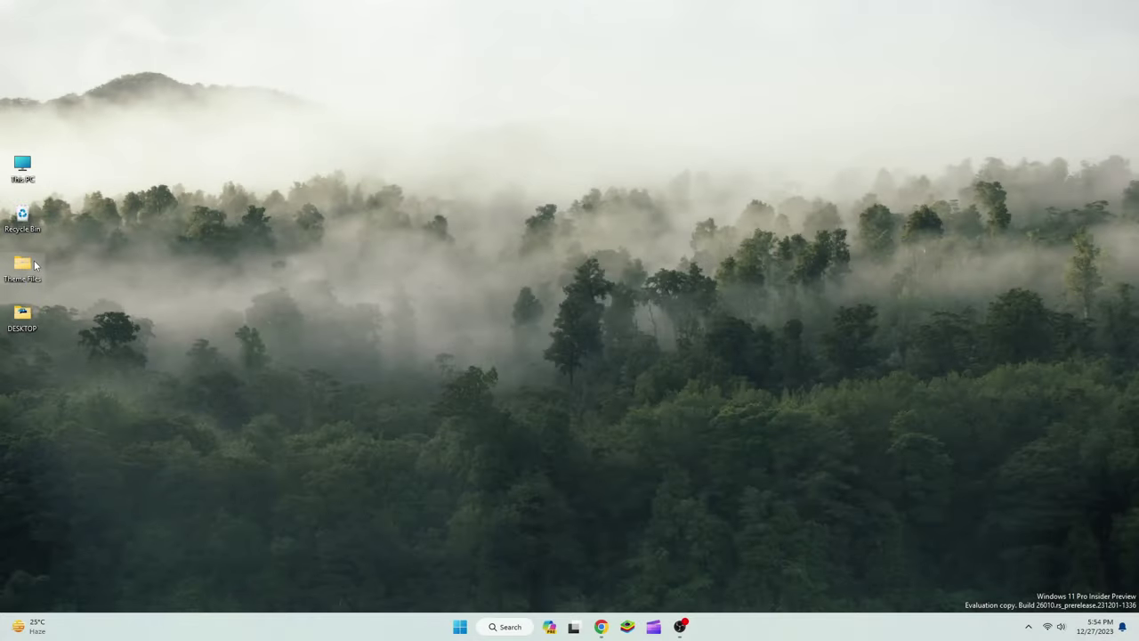
# Step: Set the white flowers image in the desktop's Theme Files folder as the desktop background
pyautogui.doubleClick(36, 265)
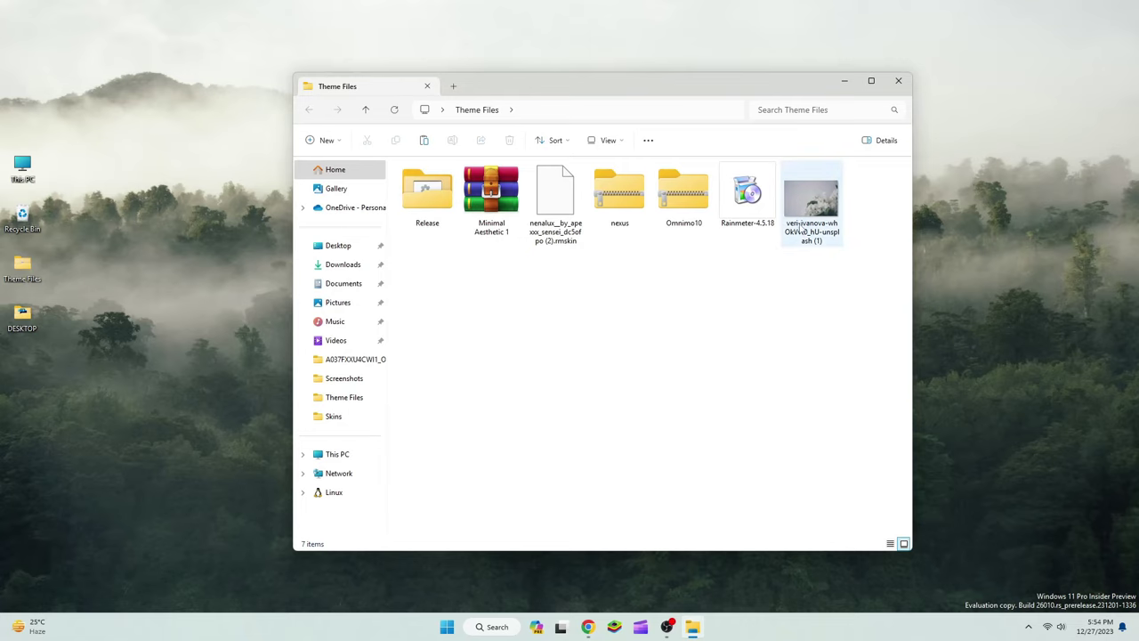
pyautogui.rightClick(817, 201)
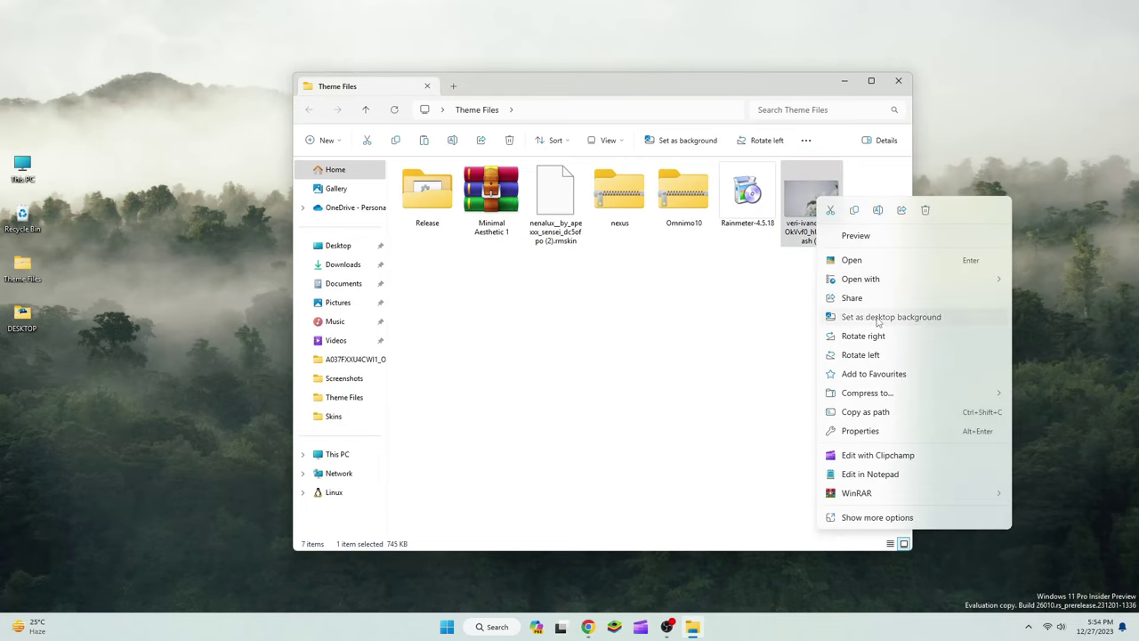
pyautogui.click(877, 319)
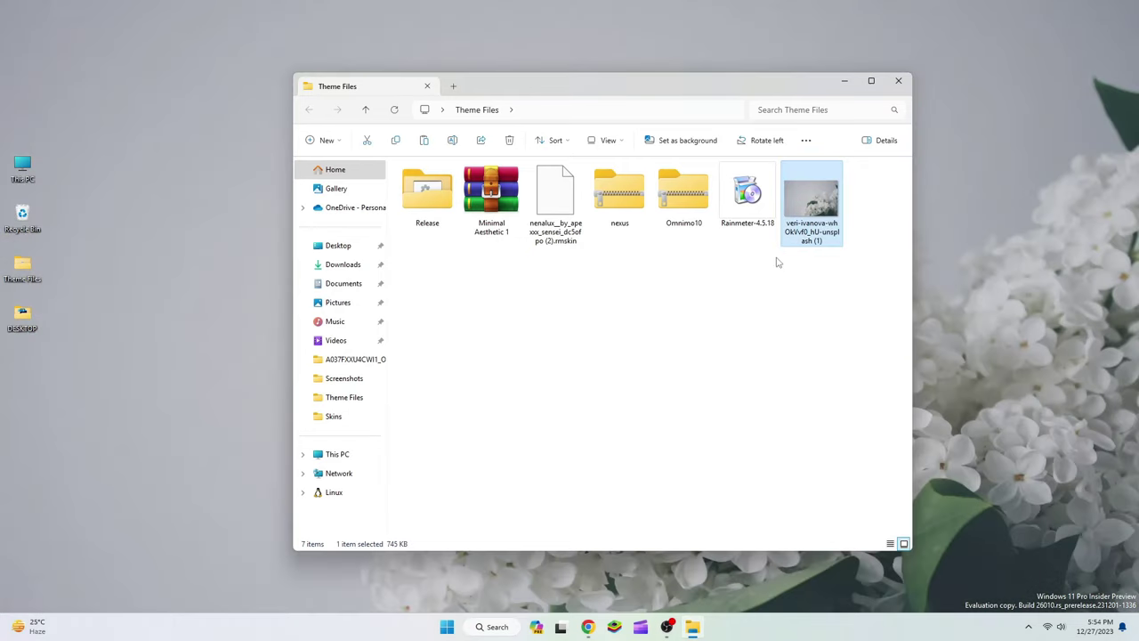
# Step: Run the Rainmeter-4.5.18 installer and complete the standard installation of Rainmeter
pyautogui.doubleClick(756, 225)
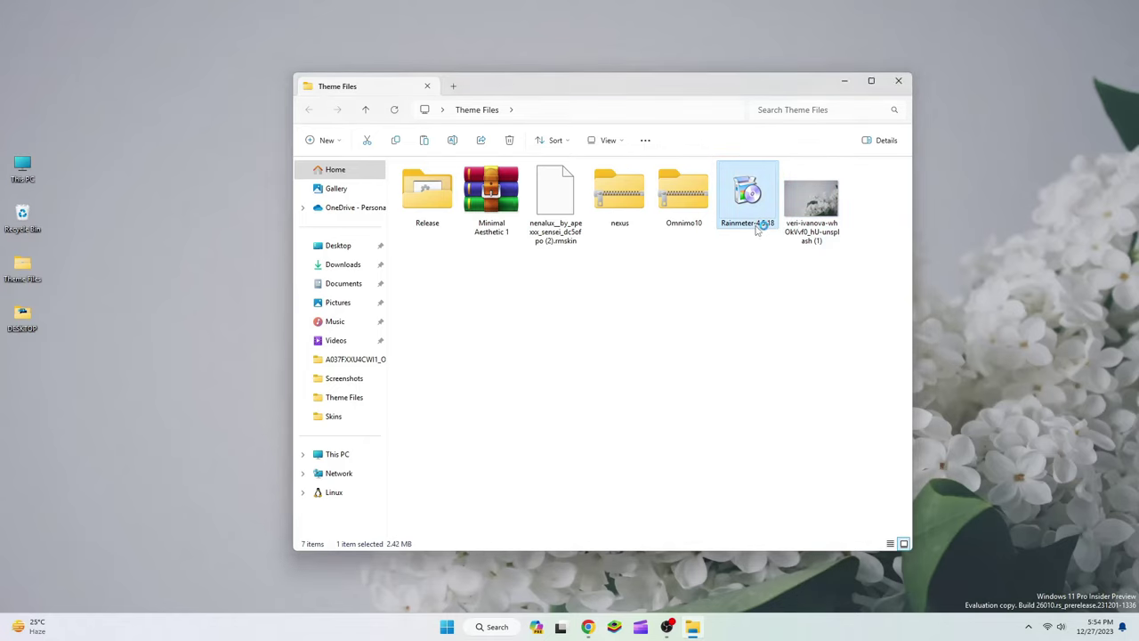
pyautogui.click(584, 338)
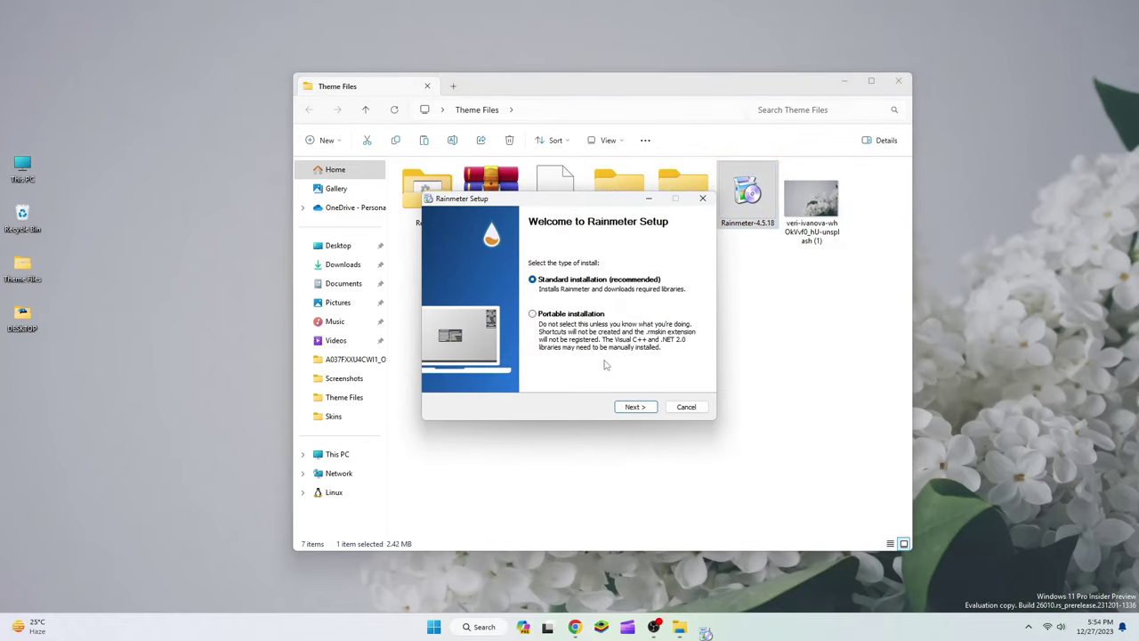
pyautogui.click(635, 407)
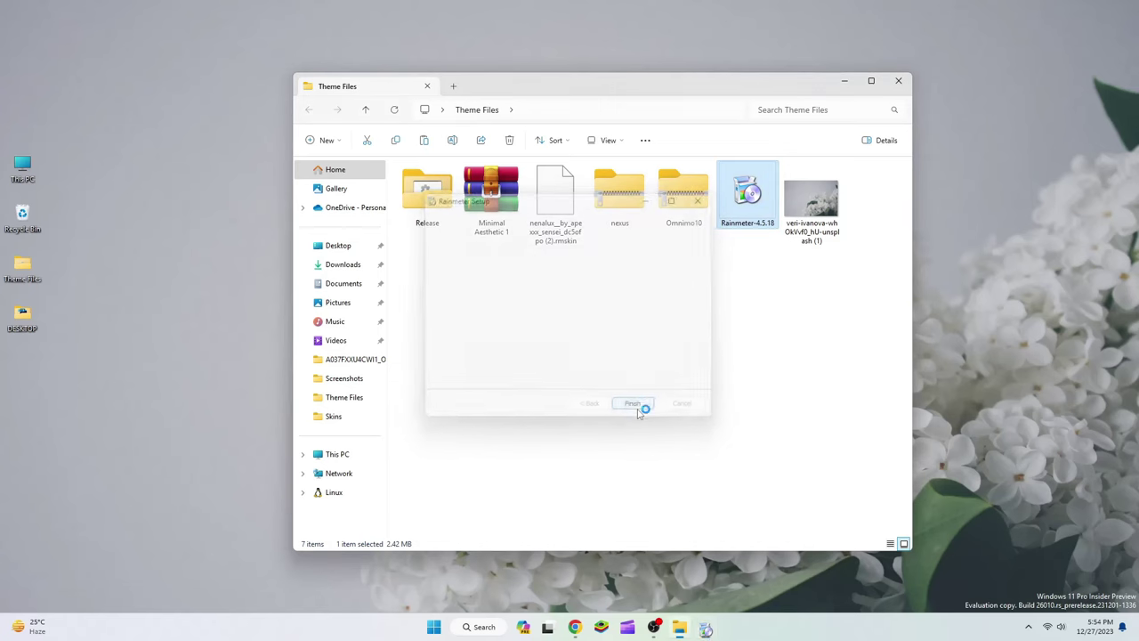
pyautogui.click(641, 407)
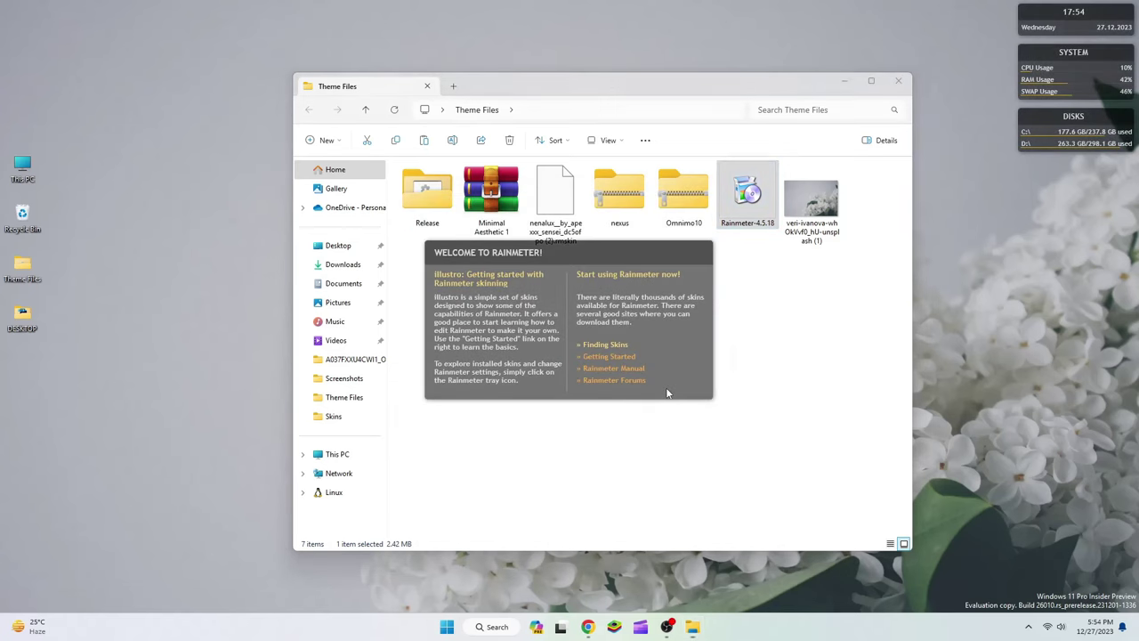
# Step: Unload Rainmeter's default illustro skins from the desktop: Welcome, Disks, System and Clock
pyautogui.rightClick(667, 393)
pyautogui.click(712, 528)
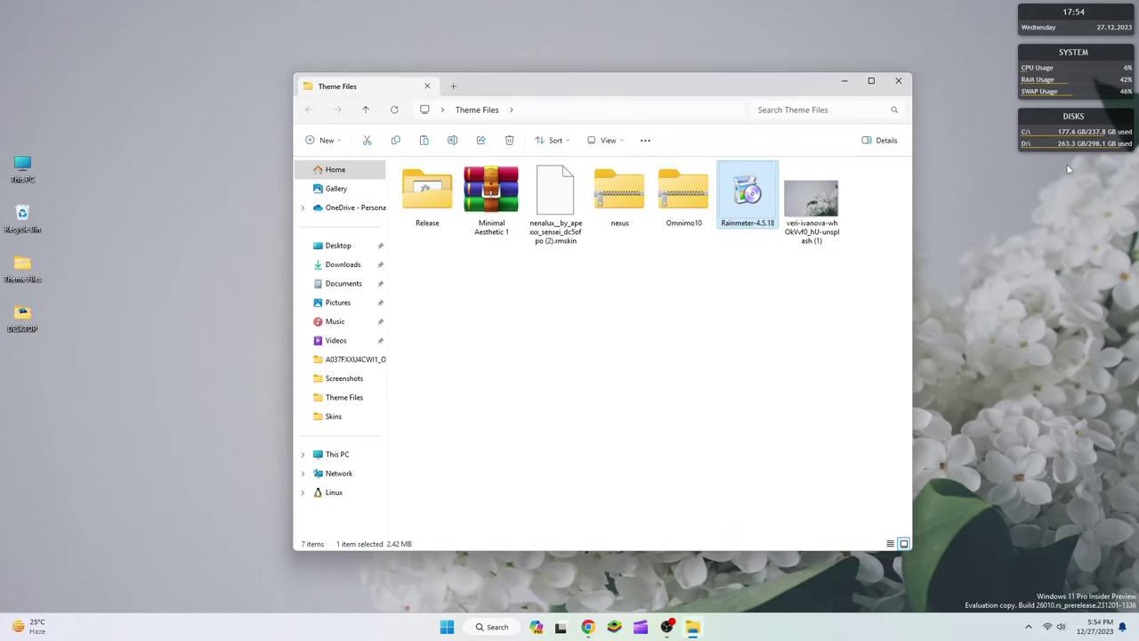
pyautogui.rightClick(1066, 151)
pyautogui.click(1065, 285)
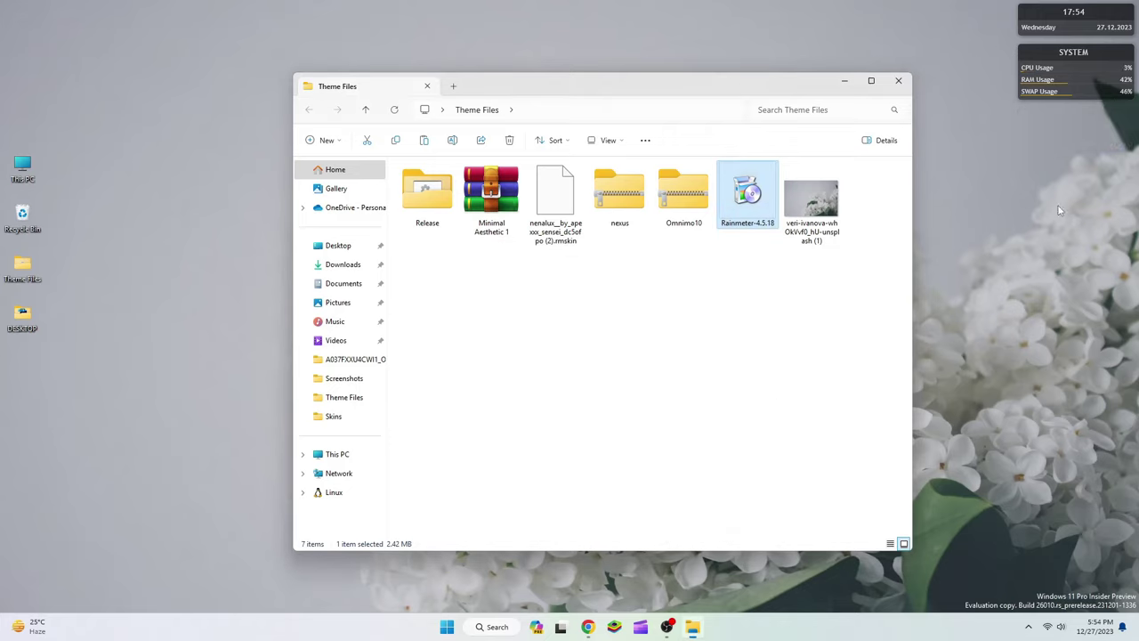
pyautogui.rightClick(1039, 95)
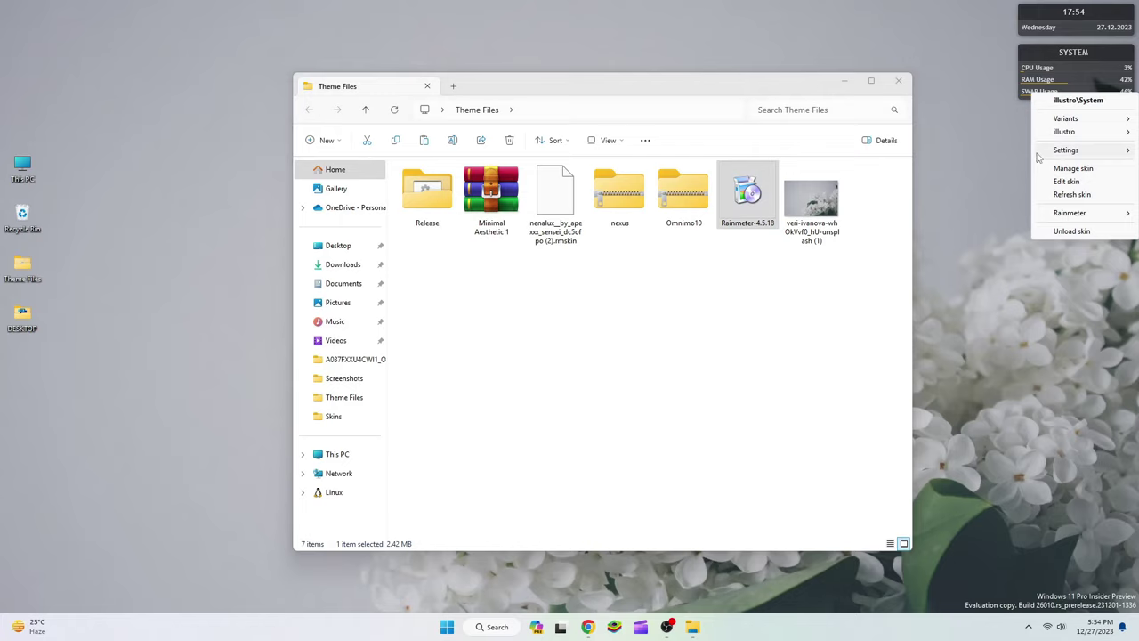
pyautogui.click(1050, 232)
pyautogui.rightClick(1031, 40)
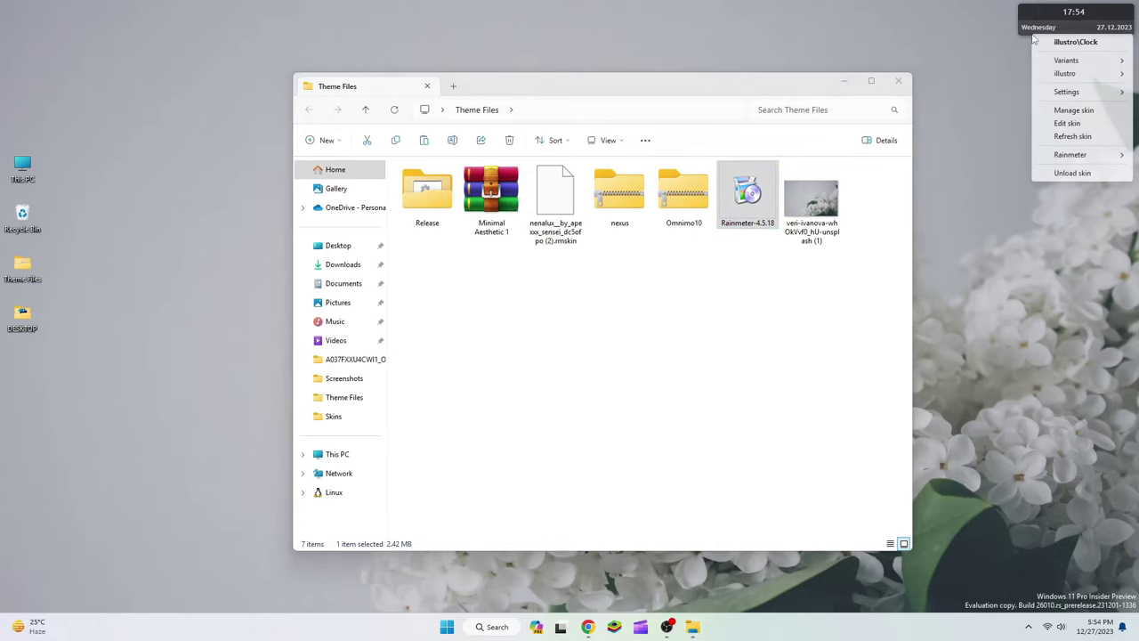
pyautogui.click(1062, 177)
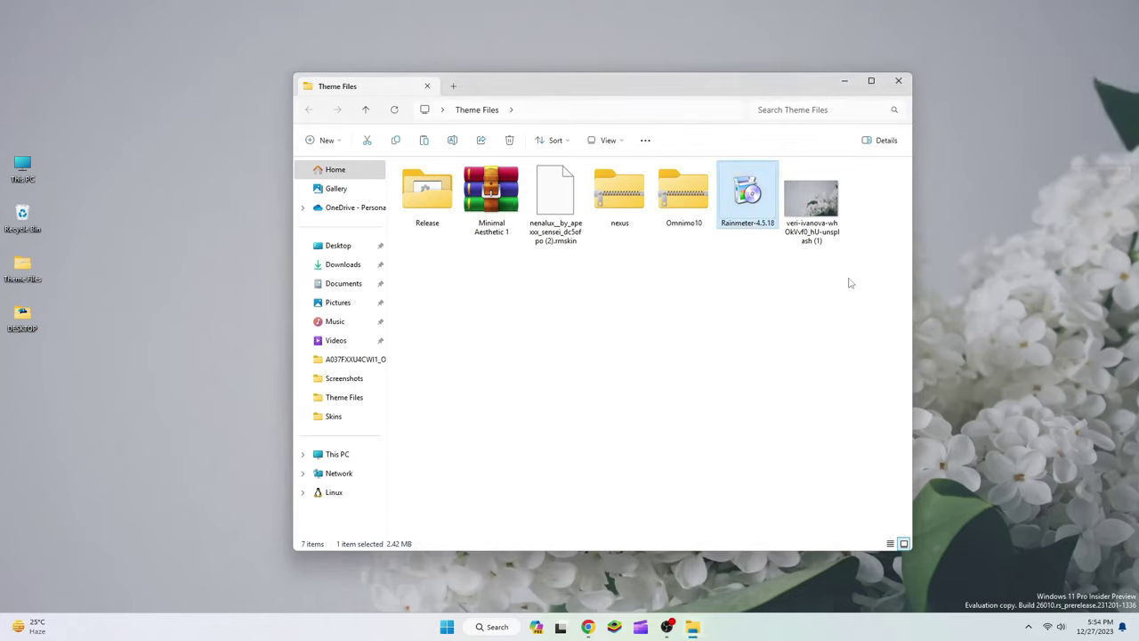
# Step: Install Omnimo.rmskin from the Omnimo10 archive with its included layout, and complete the Omnimo setup in English
pyautogui.doubleClick(682, 222)
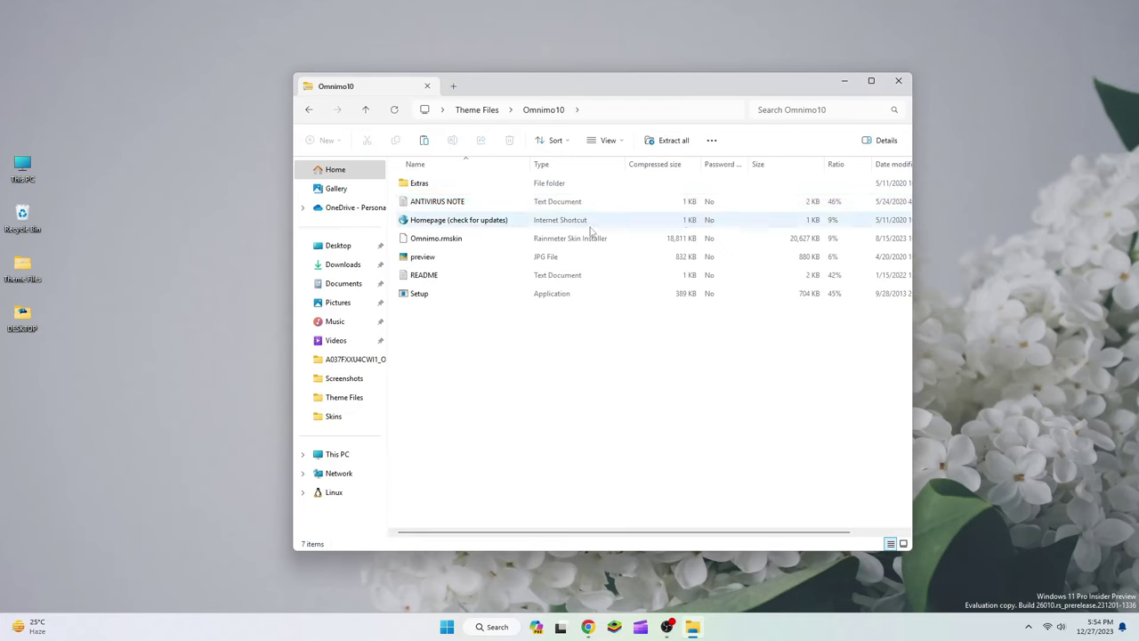
pyautogui.click(418, 246)
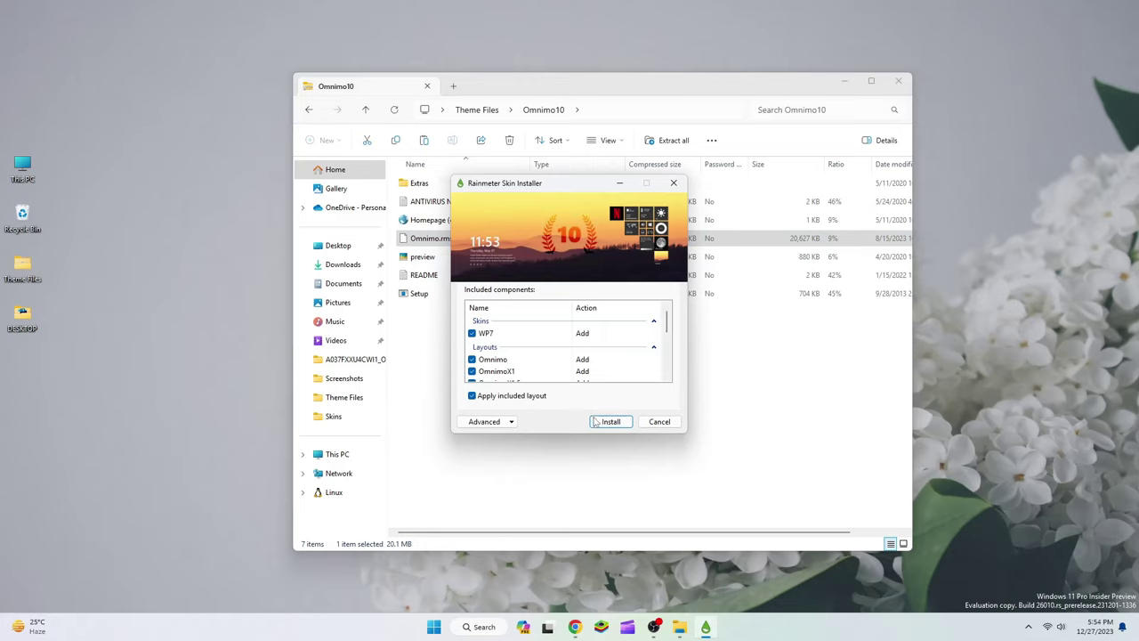
pyautogui.click(596, 421)
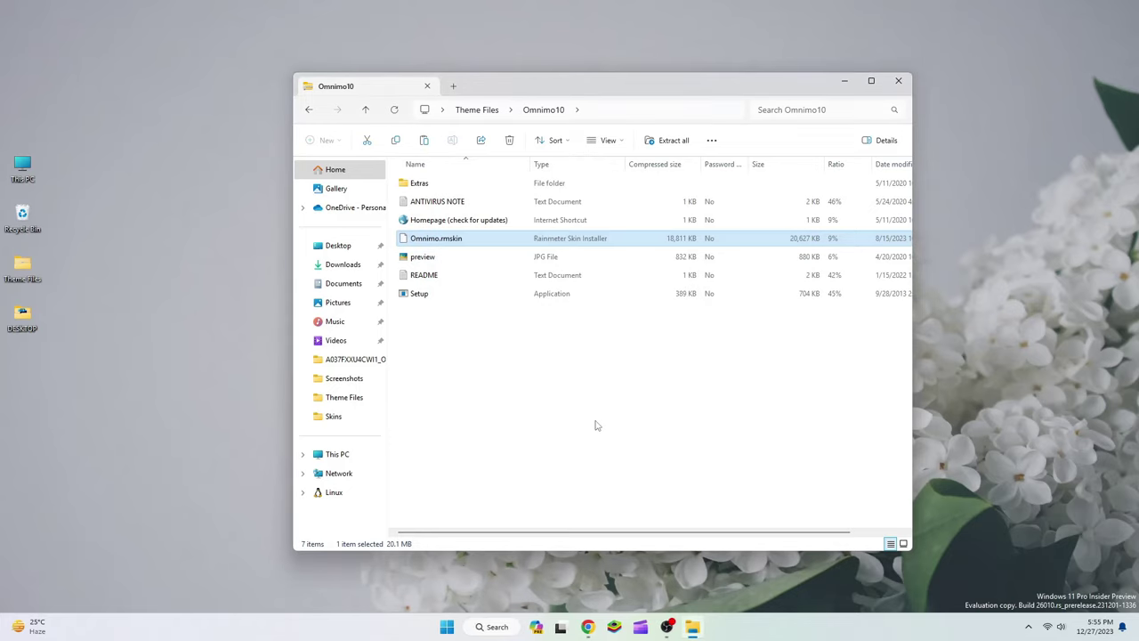
pyautogui.click(898, 81)
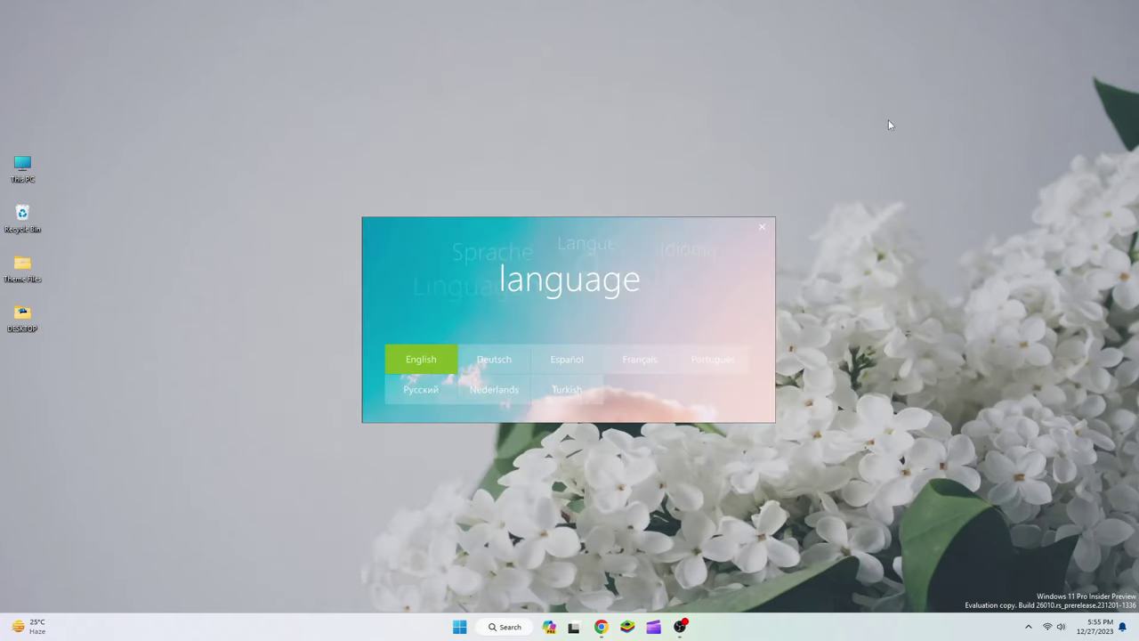
pyautogui.click(412, 360)
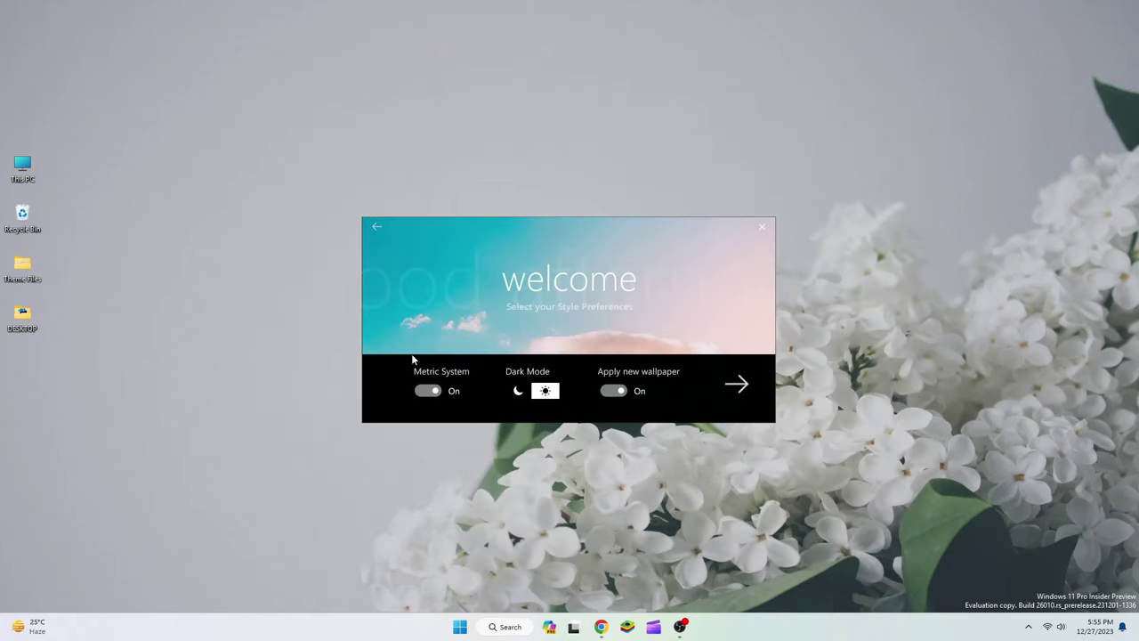
pyautogui.click(745, 385)
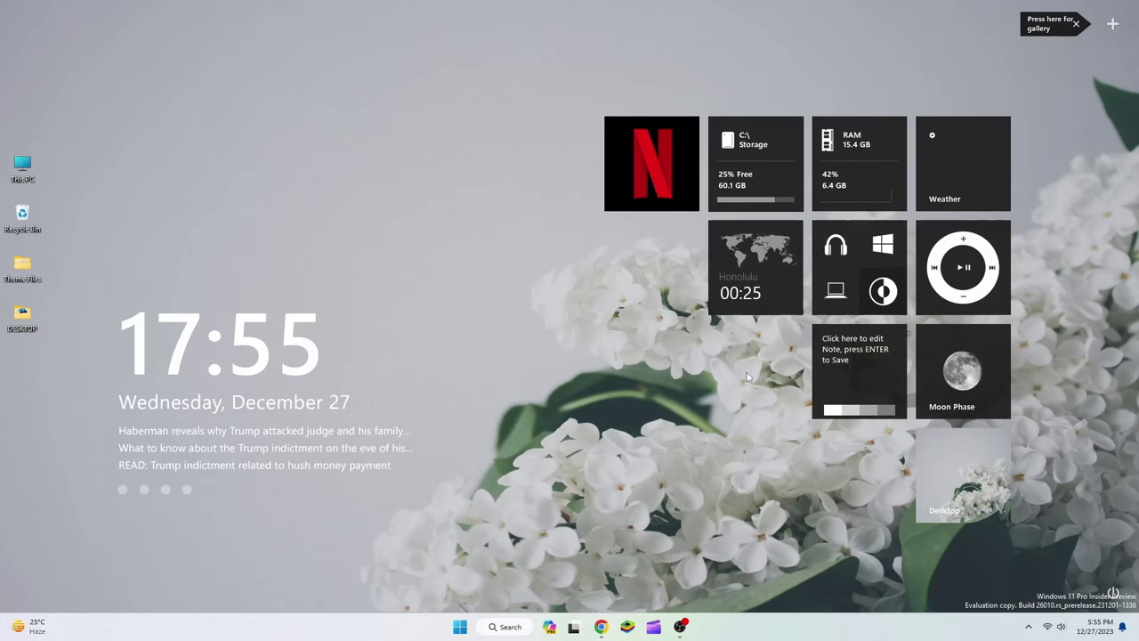
# Step: Exit Rainmeter and close the Omnimo getting-started window
pyautogui.click(1030, 627)
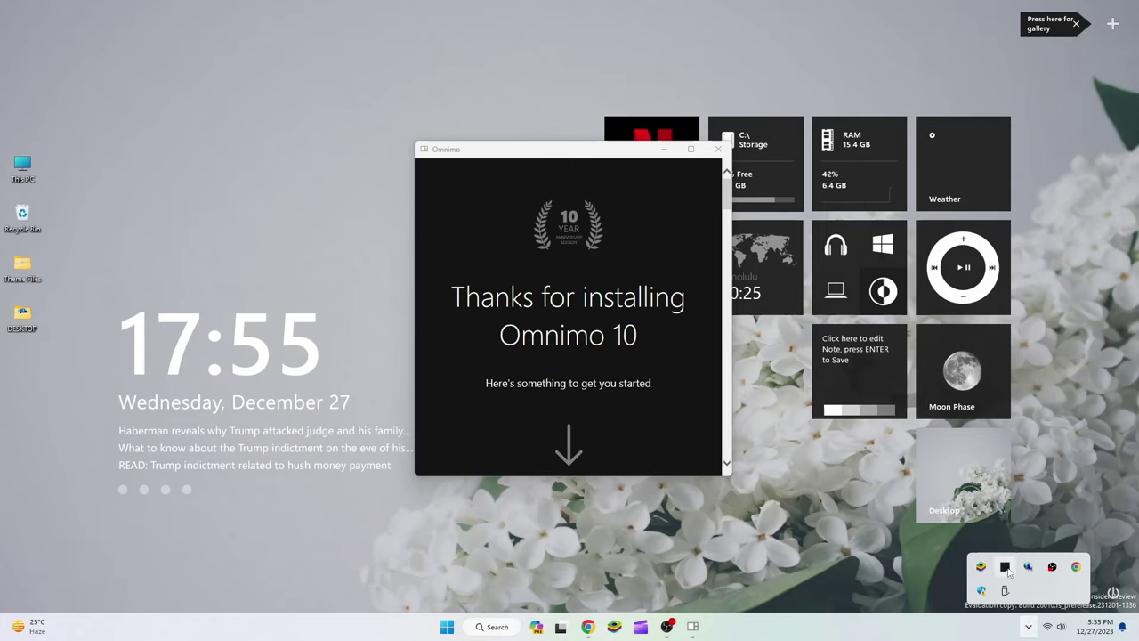
pyautogui.rightClick(1006, 567)
pyautogui.click(1008, 558)
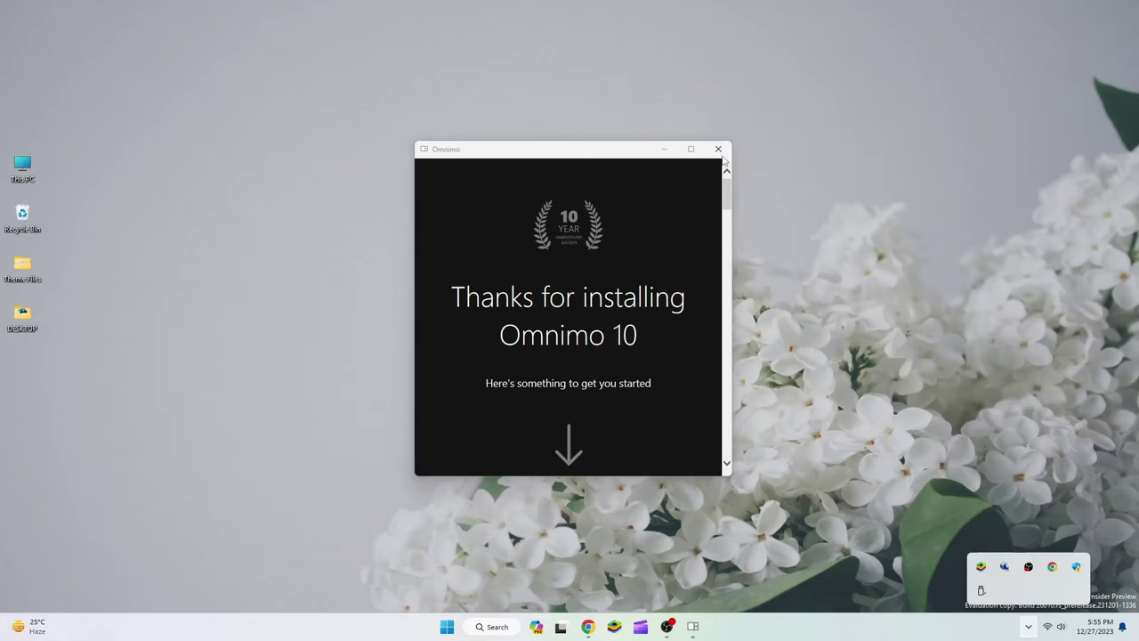
pyautogui.click(719, 149)
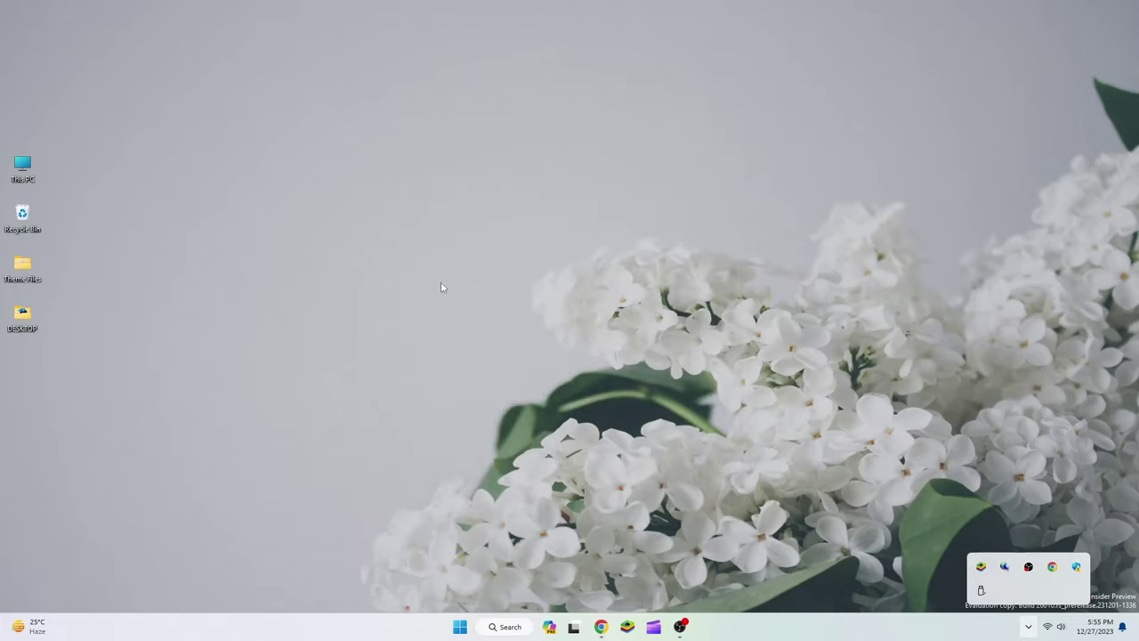
# Step: Extract the Minimal Aesthetic 1 archive into a Minimal Aesthetic 1 folder inside Theme Files
pyautogui.doubleClick(36, 273)
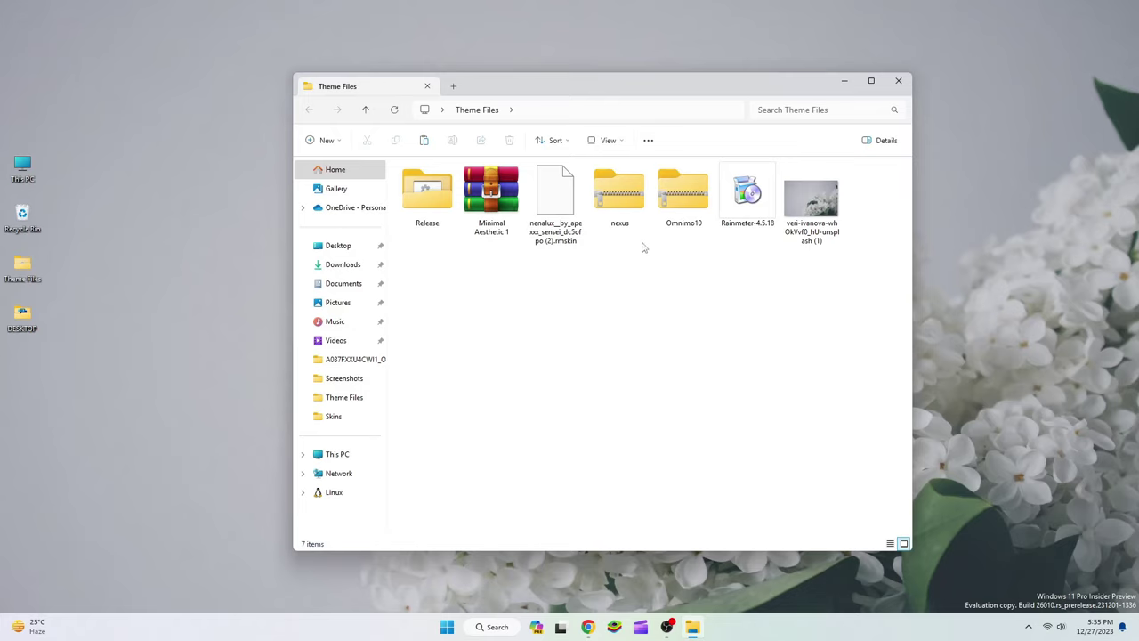
pyautogui.rightClick(488, 207)
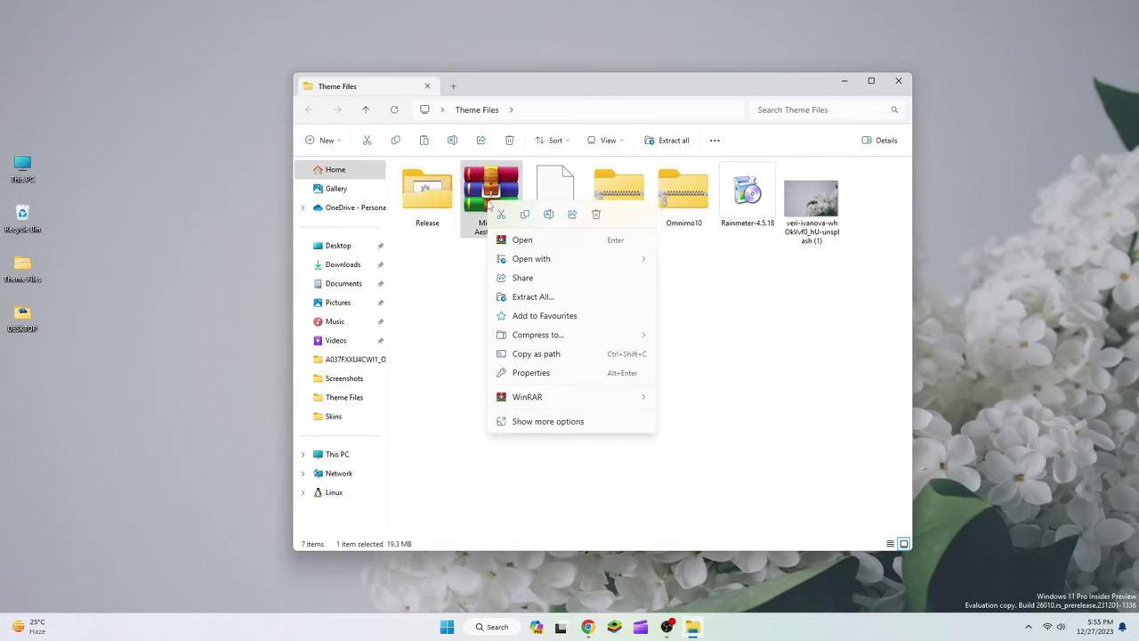
pyautogui.click(532, 297)
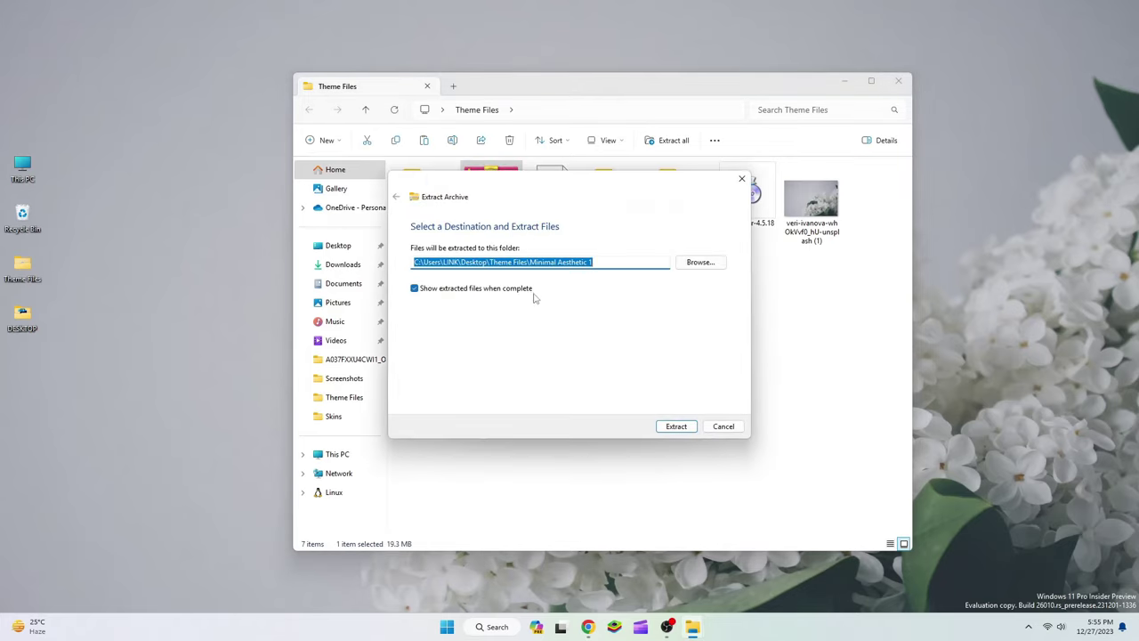
pyautogui.click(672, 428)
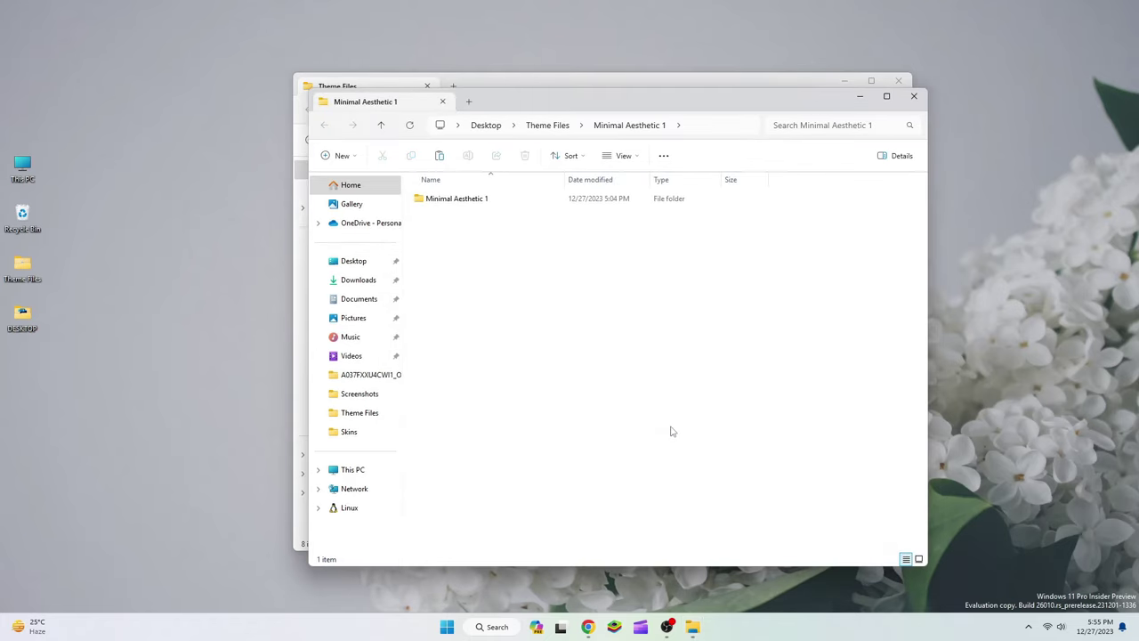
# Step: Copy the WP7 folder from the inner Minimal Aesthetic 1 folder
pyautogui.doubleClick(496, 201)
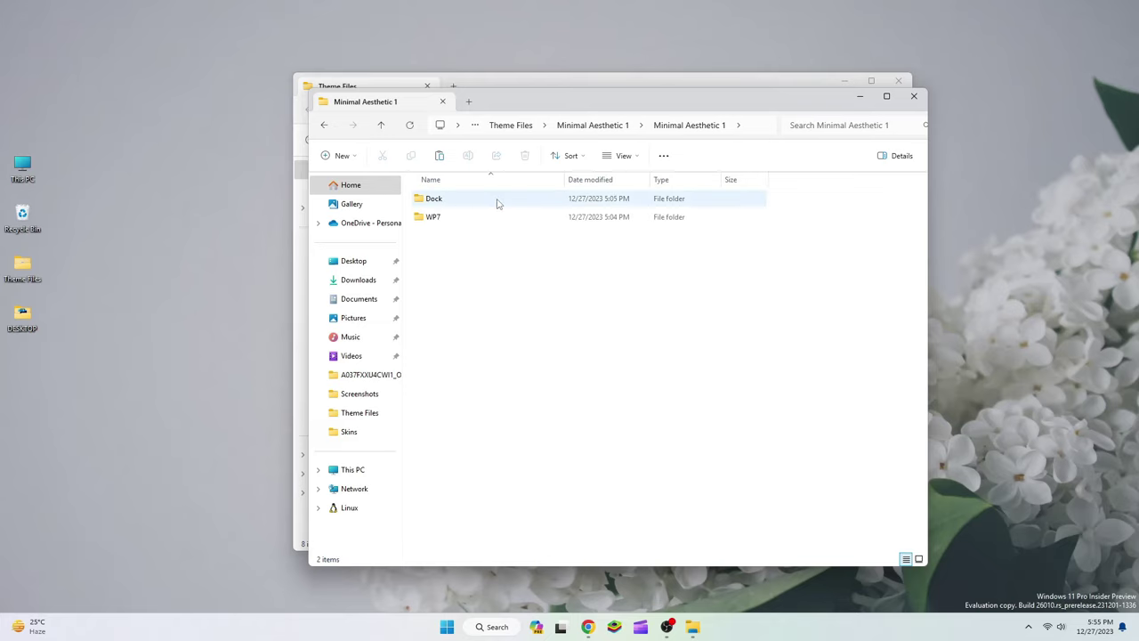
pyautogui.click(442, 218)
pyautogui.rightClick(442, 220)
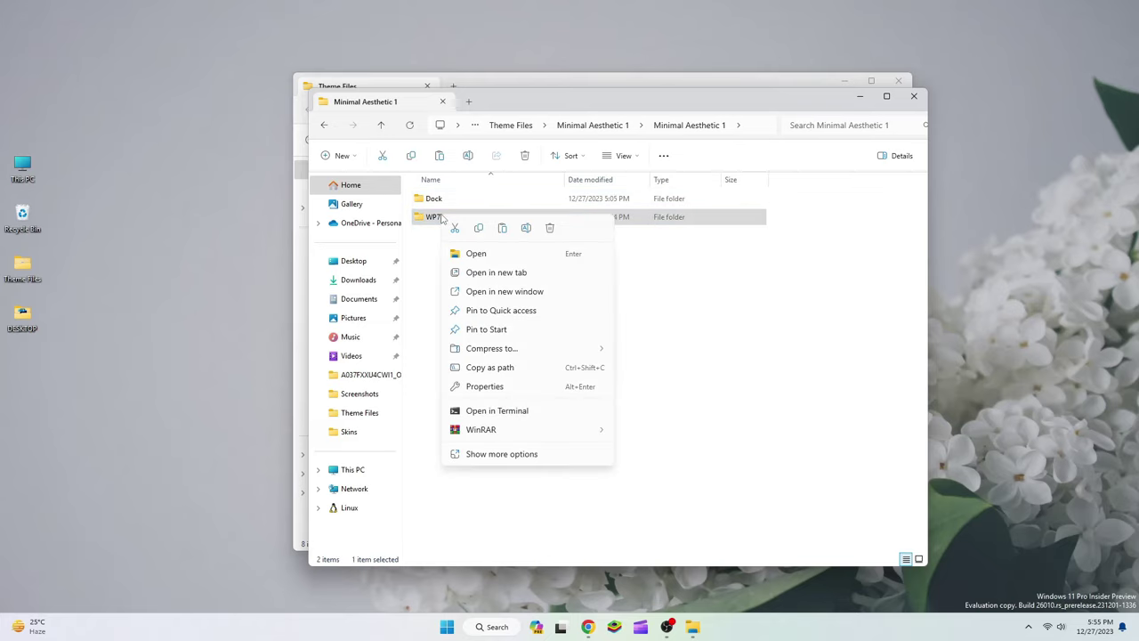
pyautogui.click(478, 228)
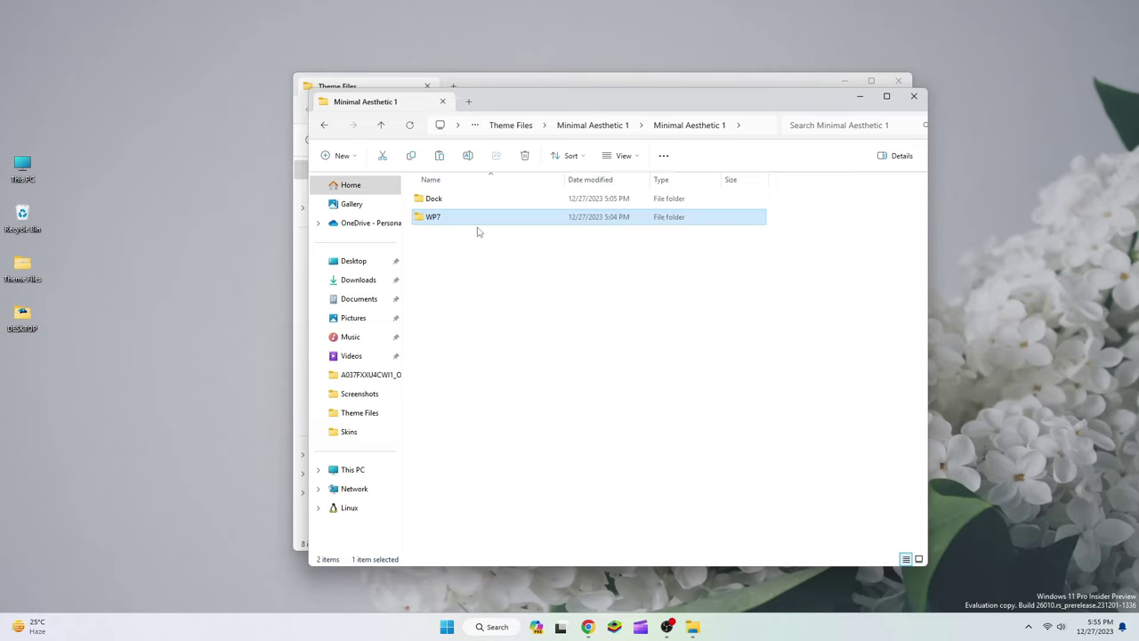
# Step: Paste the WP7 folder into Documents > Rainmeter > Skins, replacing the files already there, and close both folder windows
pyautogui.click(355, 299)
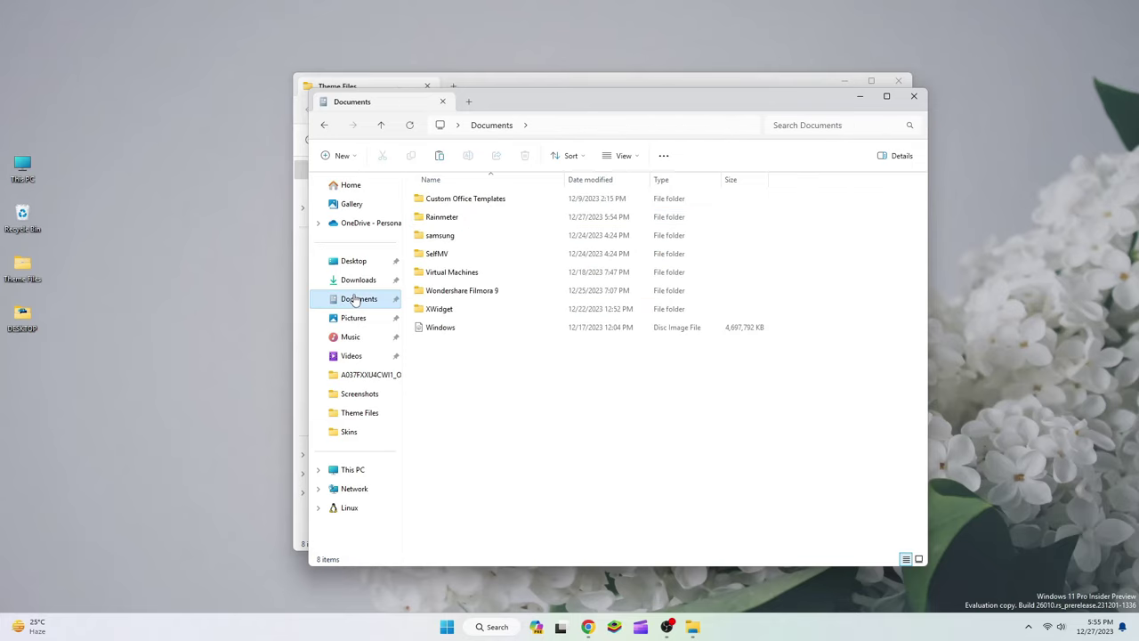
pyautogui.doubleClick(457, 219)
pyautogui.doubleClick(449, 201)
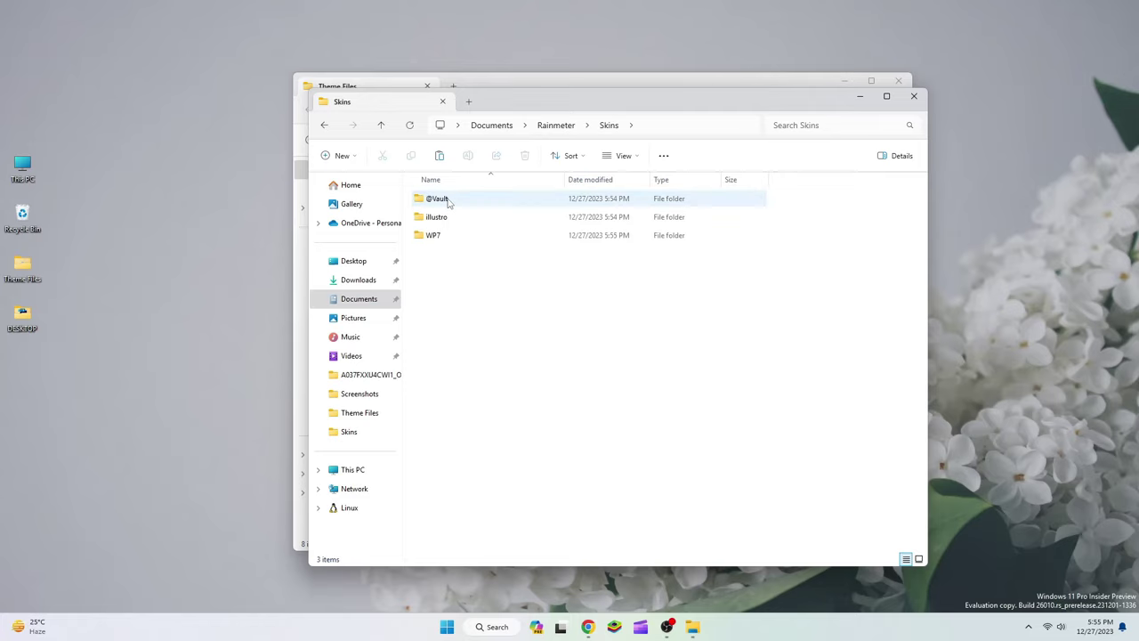
pyautogui.rightClick(479, 301)
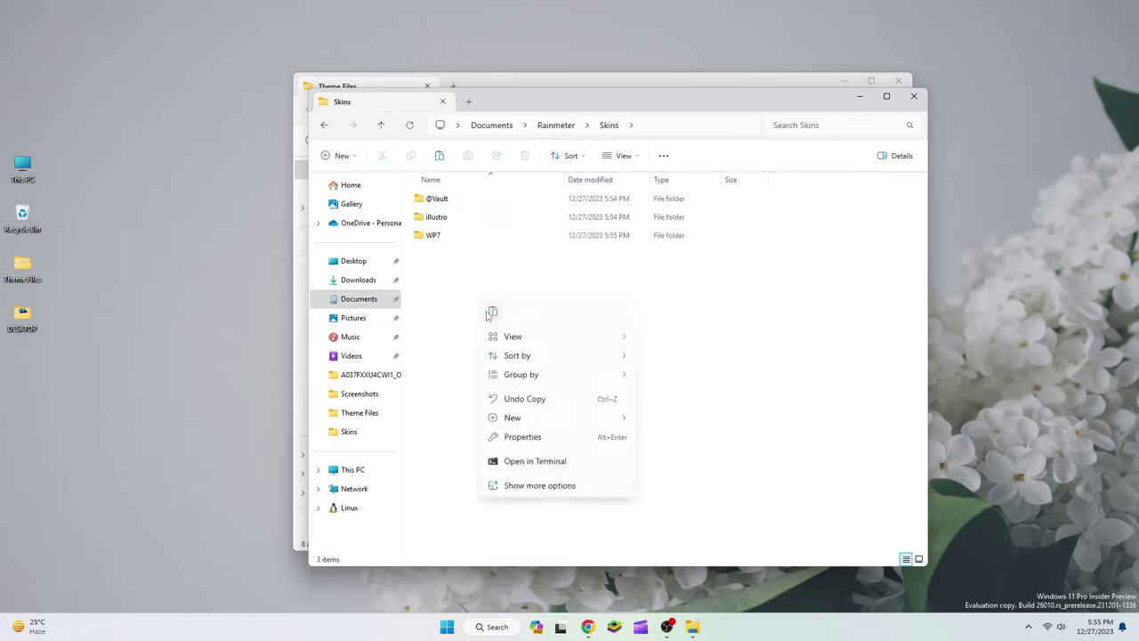
pyautogui.click(491, 313)
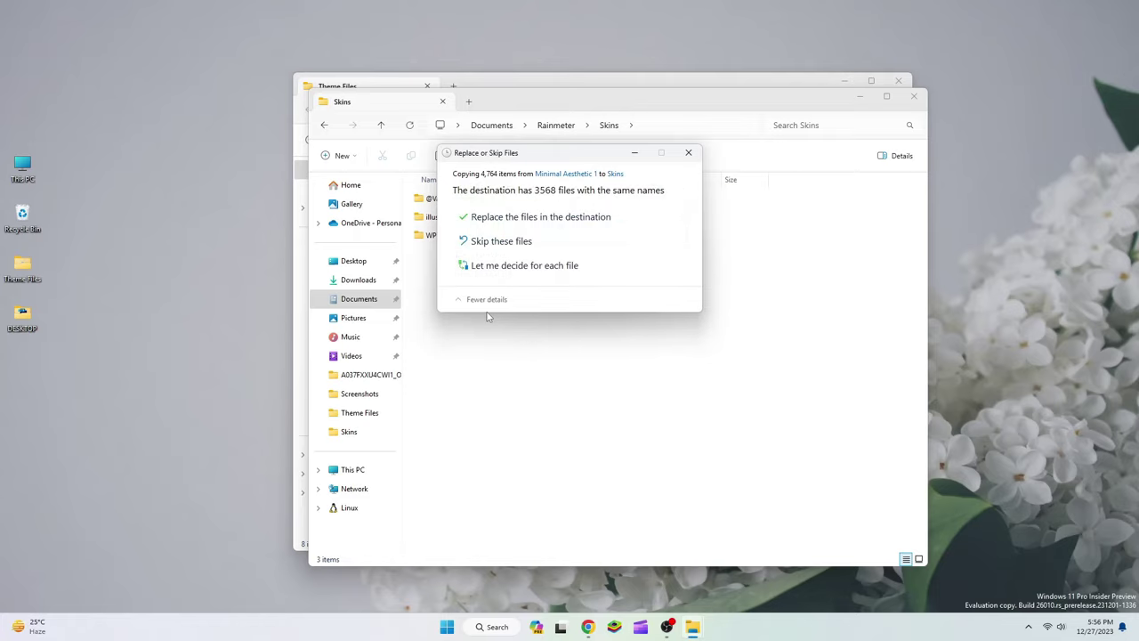
pyautogui.click(509, 219)
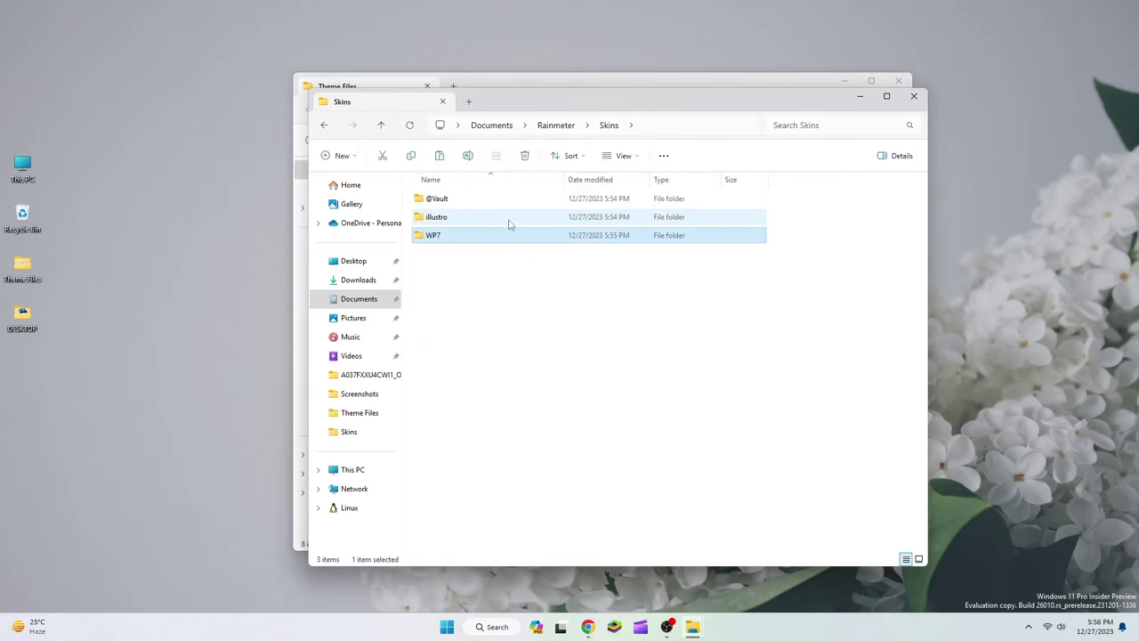
pyautogui.click(914, 95)
pyautogui.click(898, 81)
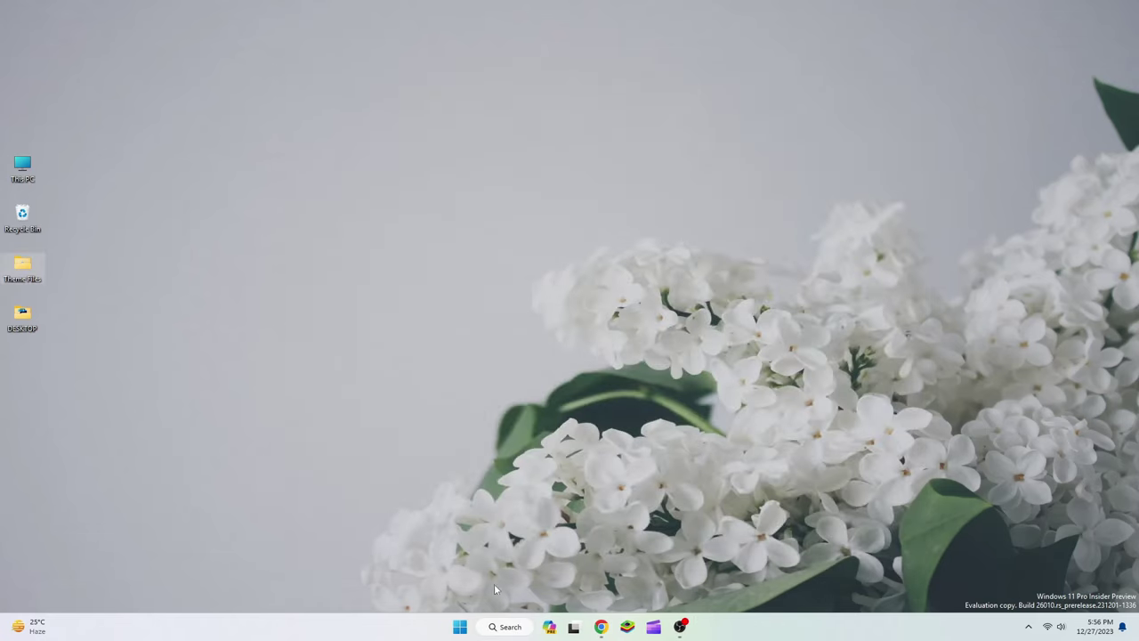
# Step: Launch Rainmeter from a Windows search for "ra" and dismiss the Omnimo getting-started window
pyautogui.click(505, 626)
pyautogui.write('ra')
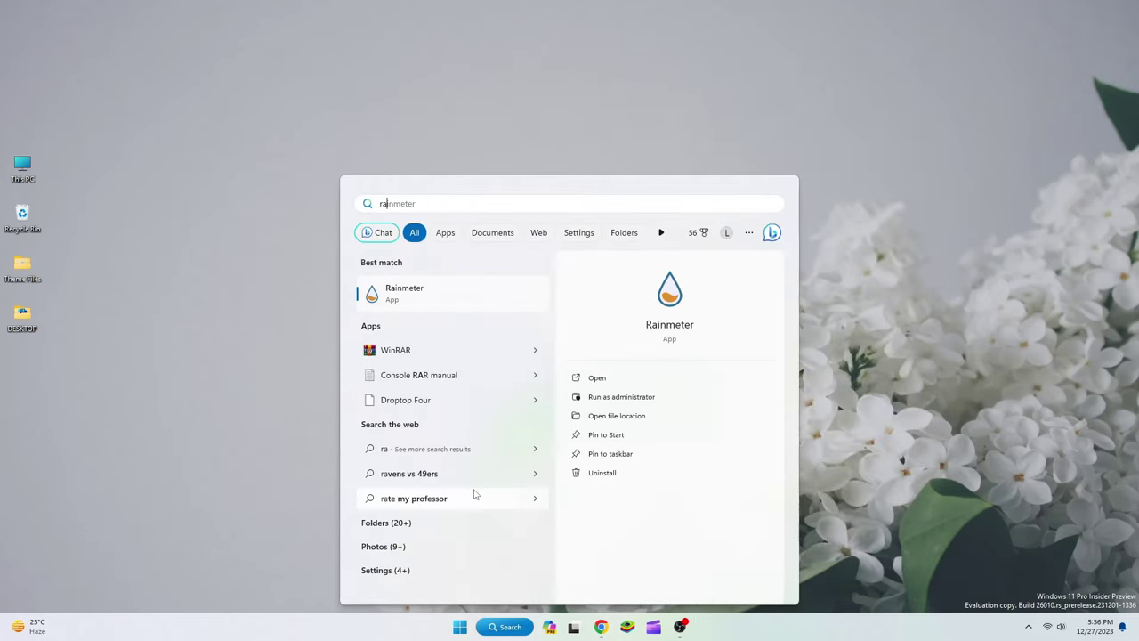
pyautogui.click(456, 301)
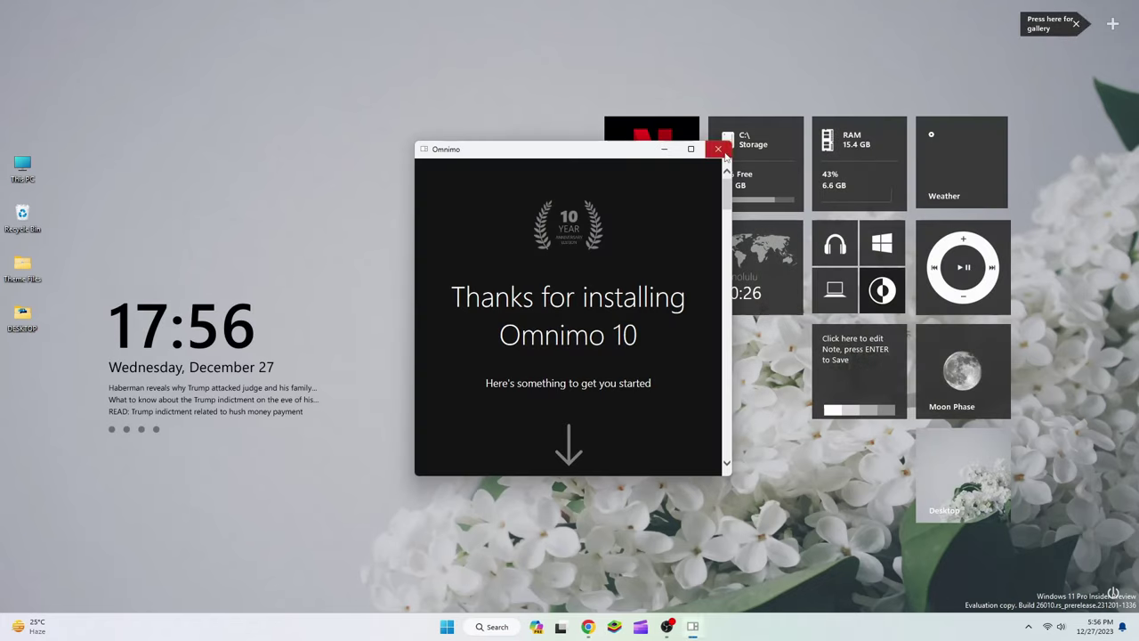
pyautogui.click(718, 150)
# Step: Load the saved Omnimo layout whose thumbnail shows the white flower wallpaper
pyautogui.click(1114, 25)
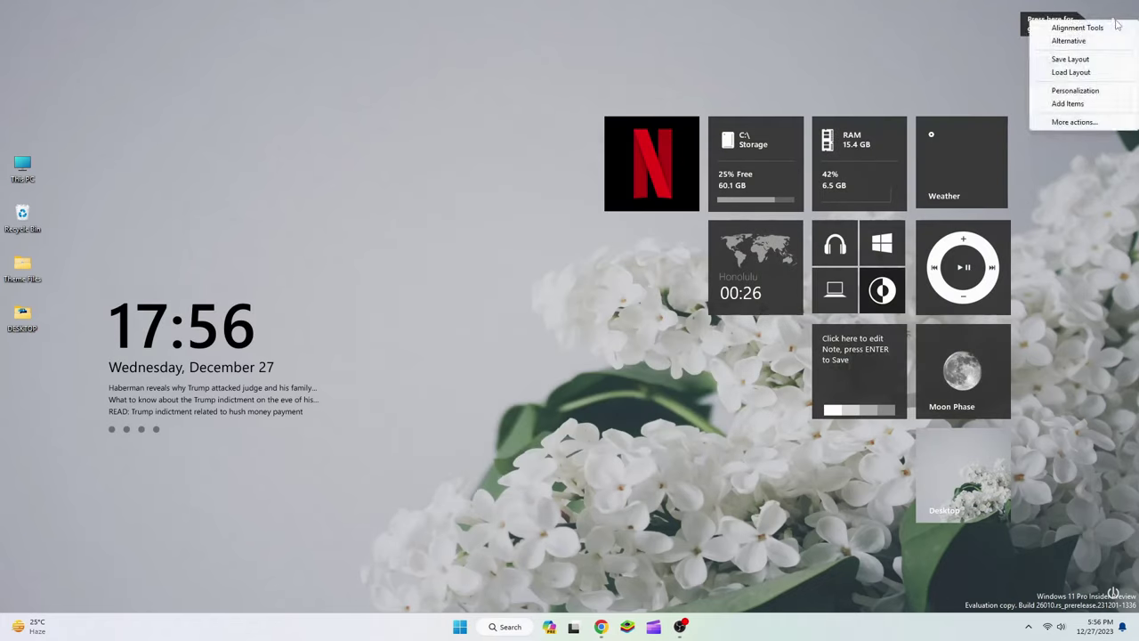
pyautogui.click(1063, 72)
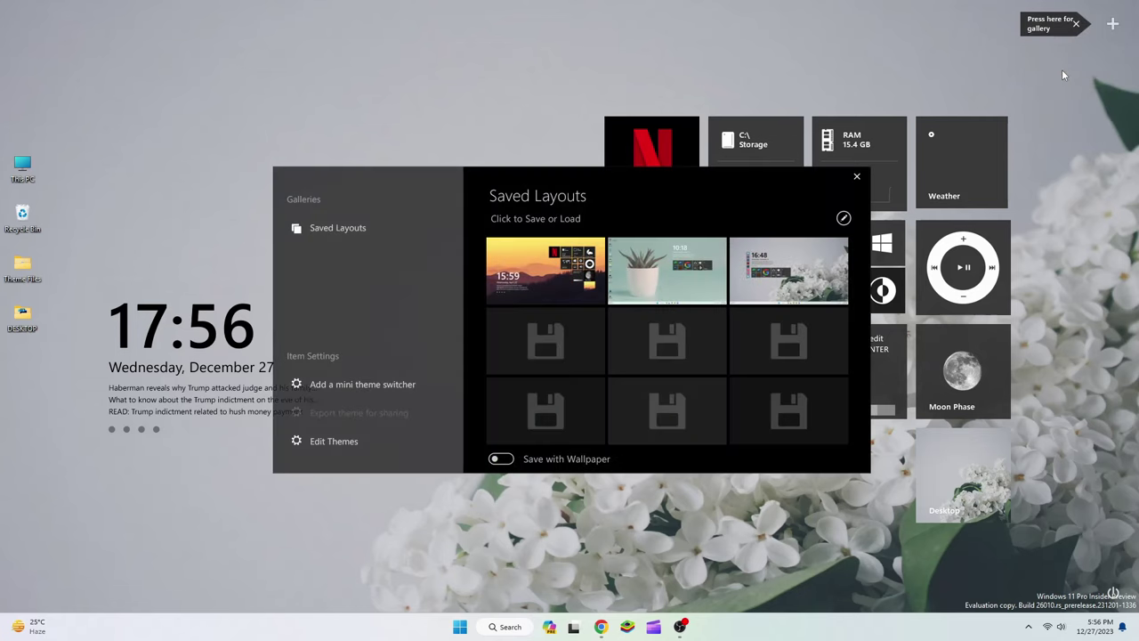
pyautogui.click(784, 259)
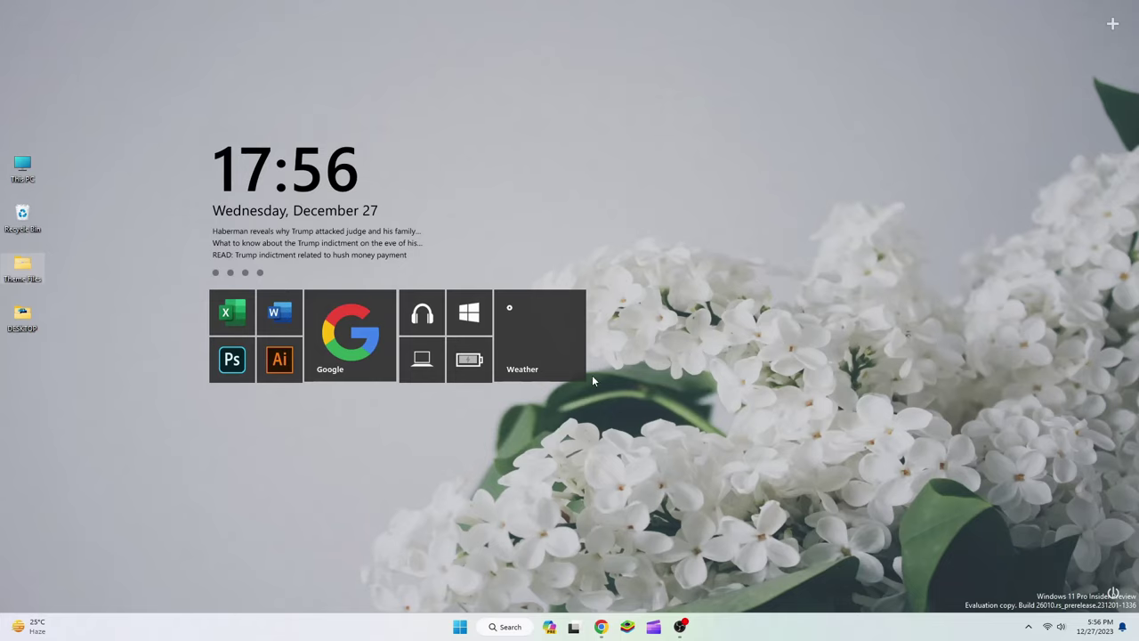
# Step: Run NexusSetup from the nexus archive in Theme Files, allowing it past the SmartScreen block
pyautogui.doubleClick(31, 276)
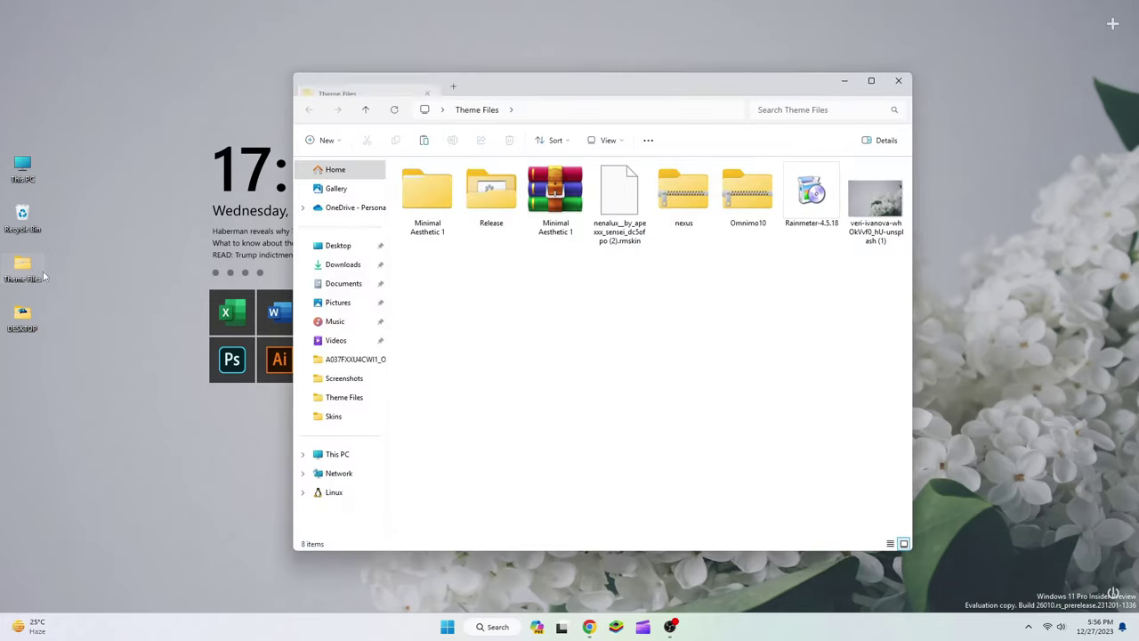
pyautogui.doubleClick(687, 201)
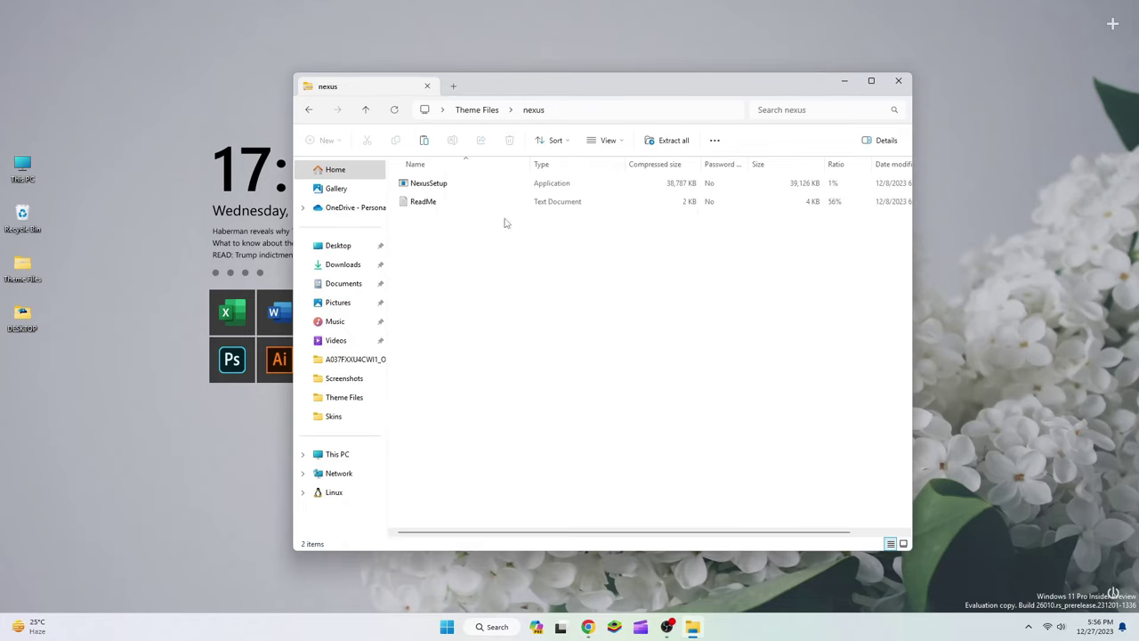
pyautogui.doubleClick(418, 185)
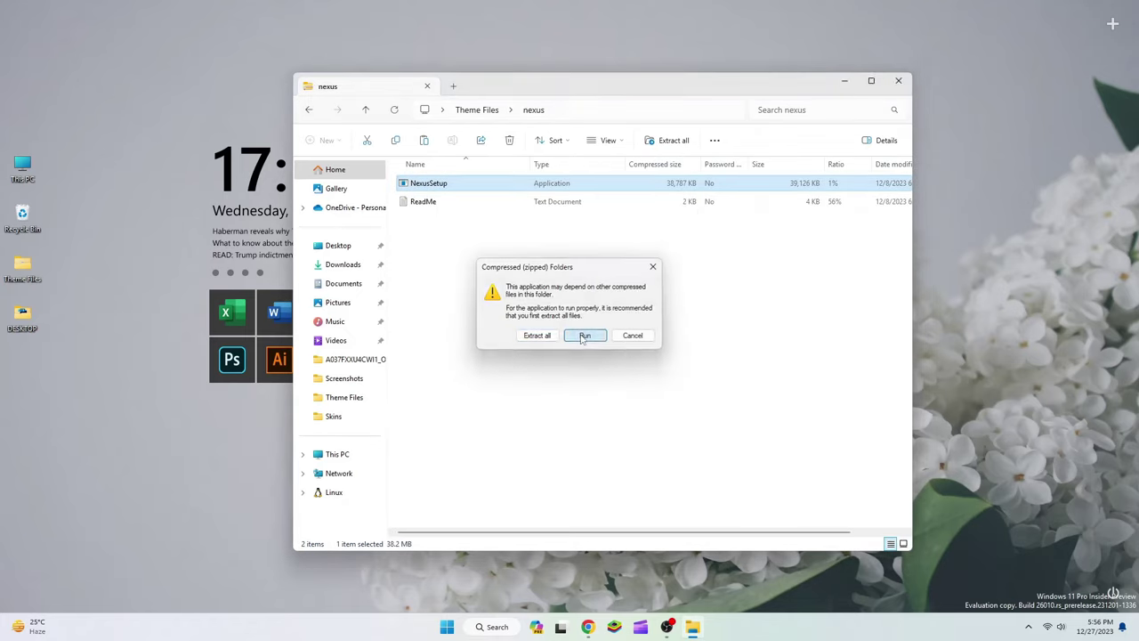
pyautogui.click(583, 336)
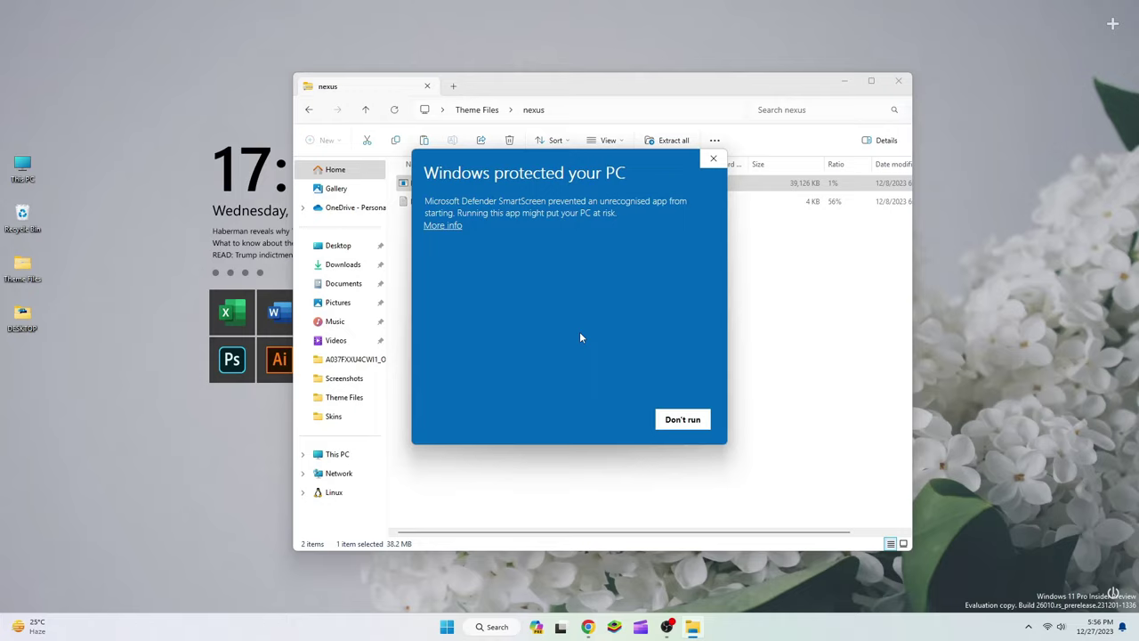
pyautogui.click(443, 225)
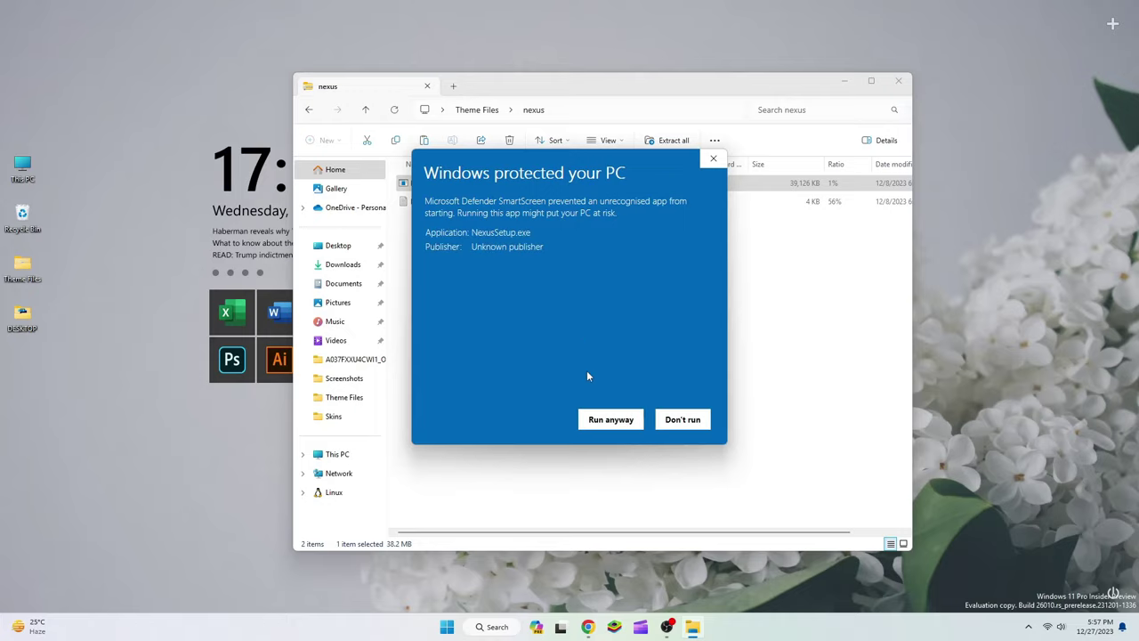
pyautogui.click(609, 419)
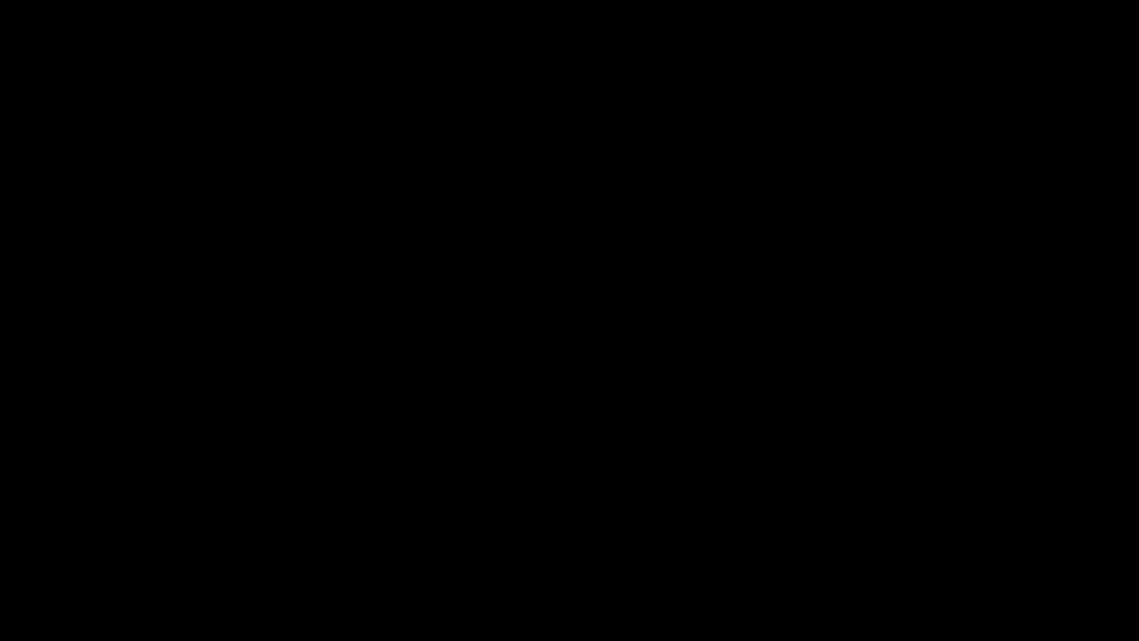
# Step: Accept the licence agreement, install Nexus with the default settings, and finish setup with Launch Nexus enabled
pyautogui.click(528, 356)
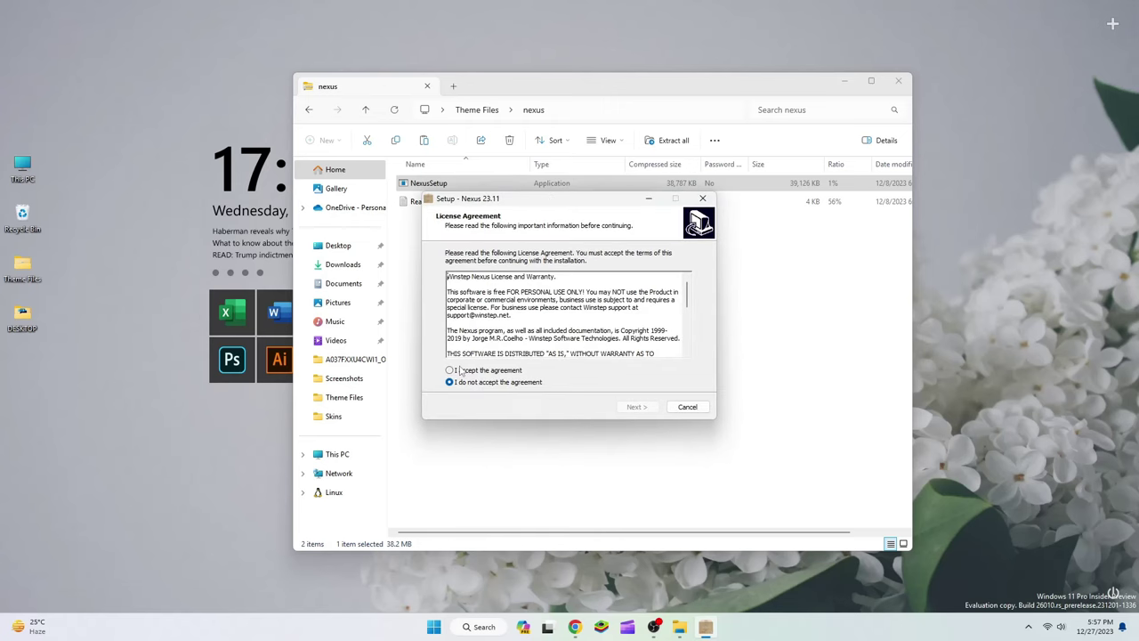
pyautogui.click(637, 407)
pyautogui.click(637, 407)
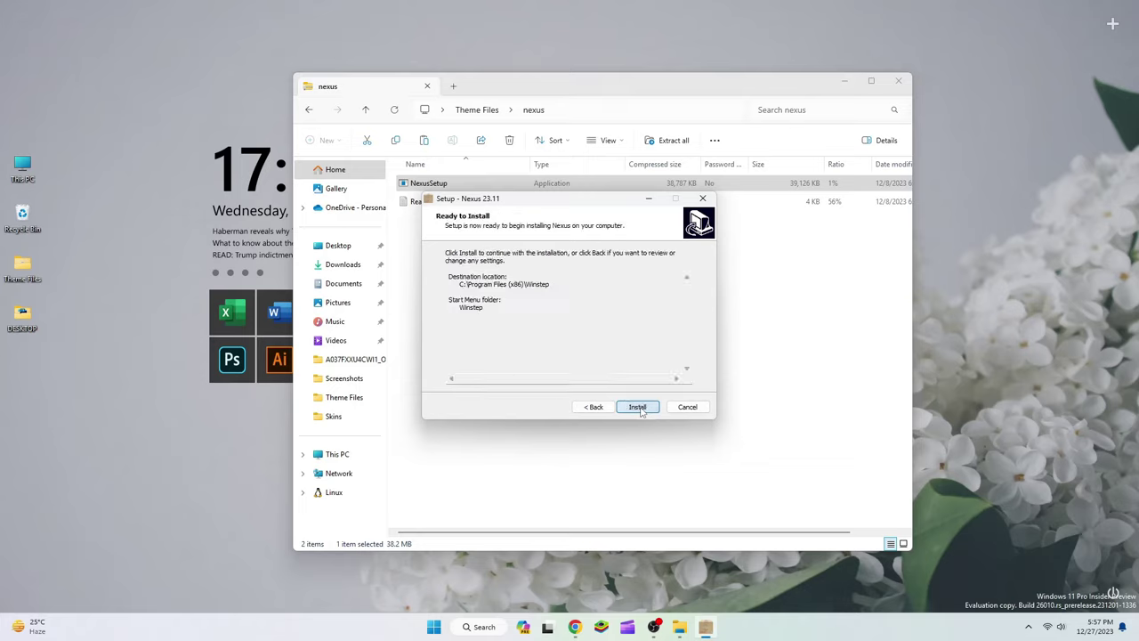
pyautogui.click(637, 406)
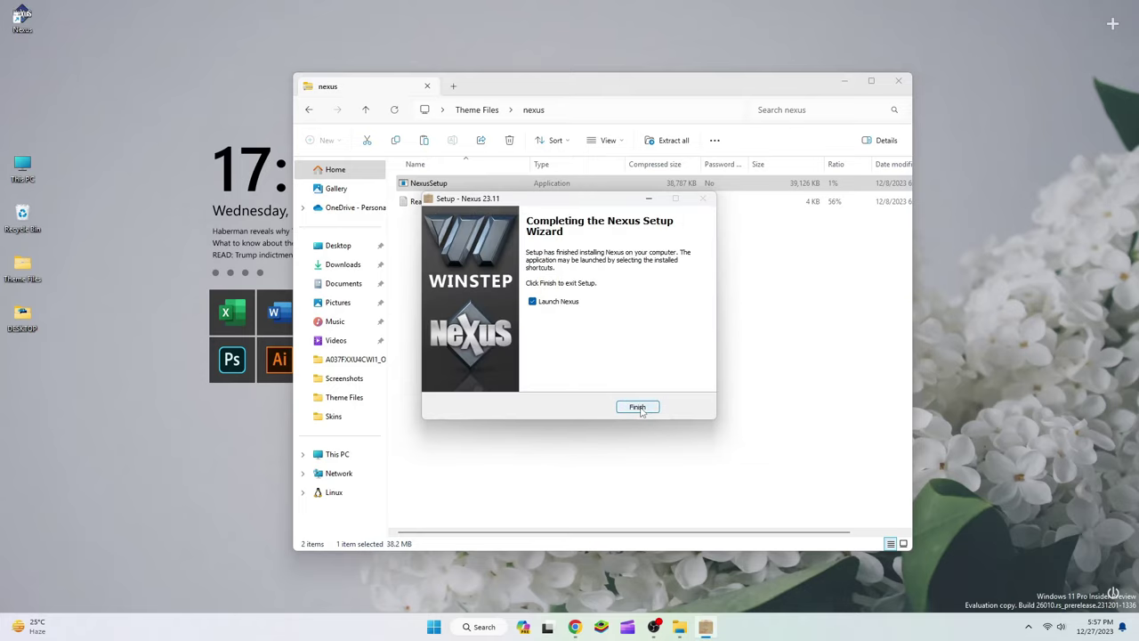
pyautogui.click(641, 407)
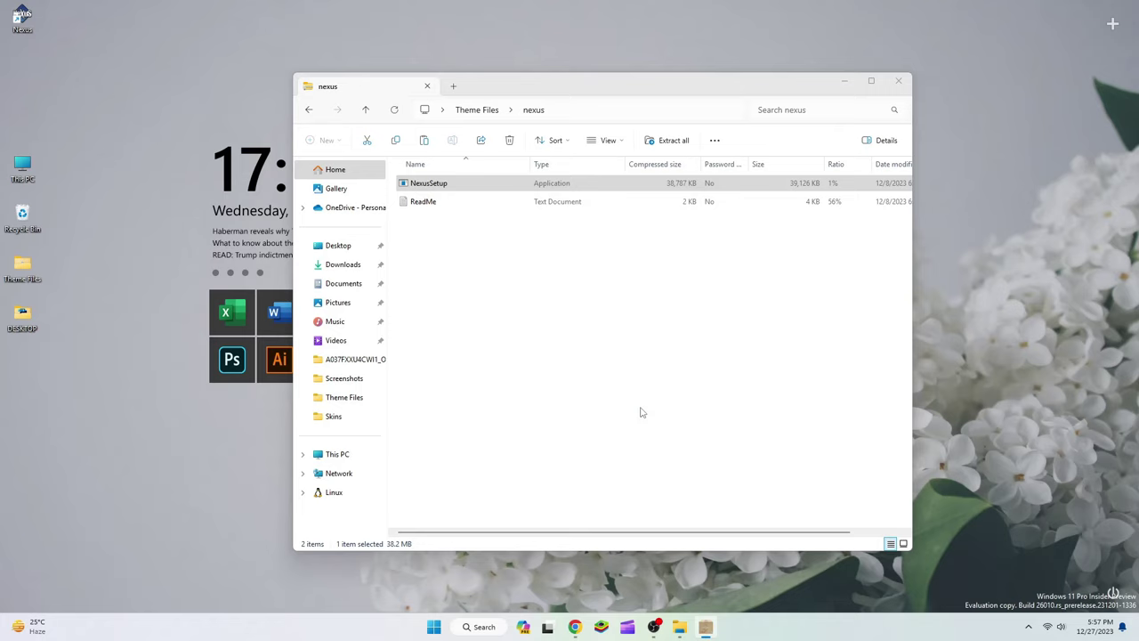
# Step: Copy the Icons folder from the Dock folder inside the extracted Minimal Aesthetic 1 theme
pyautogui.click(488, 110)
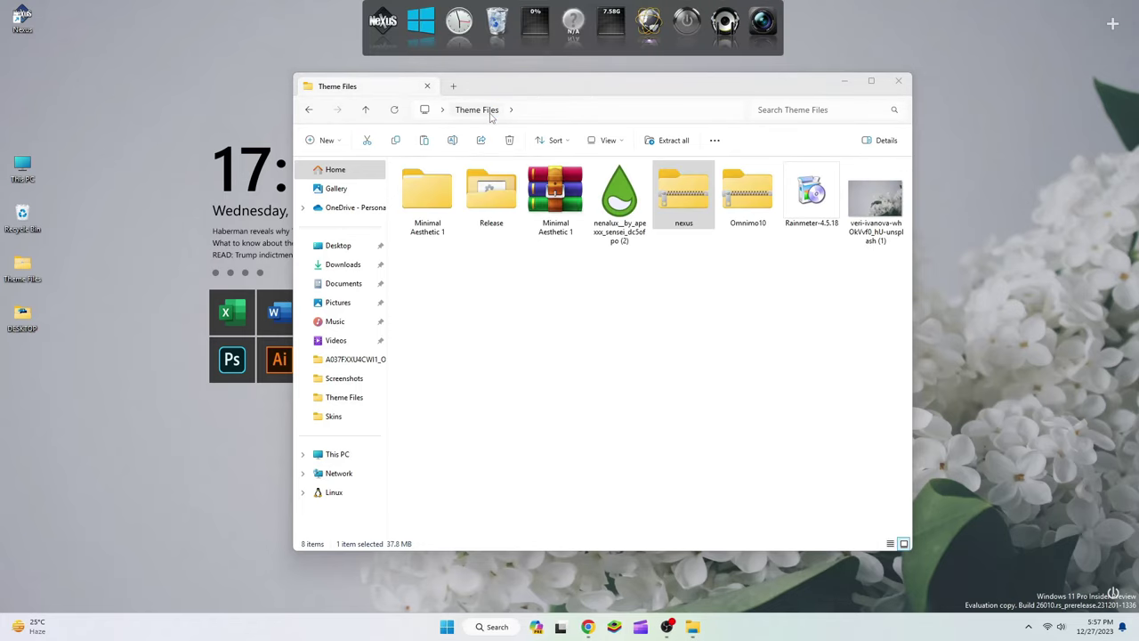
pyautogui.doubleClick(427, 191)
pyautogui.doubleClick(445, 184)
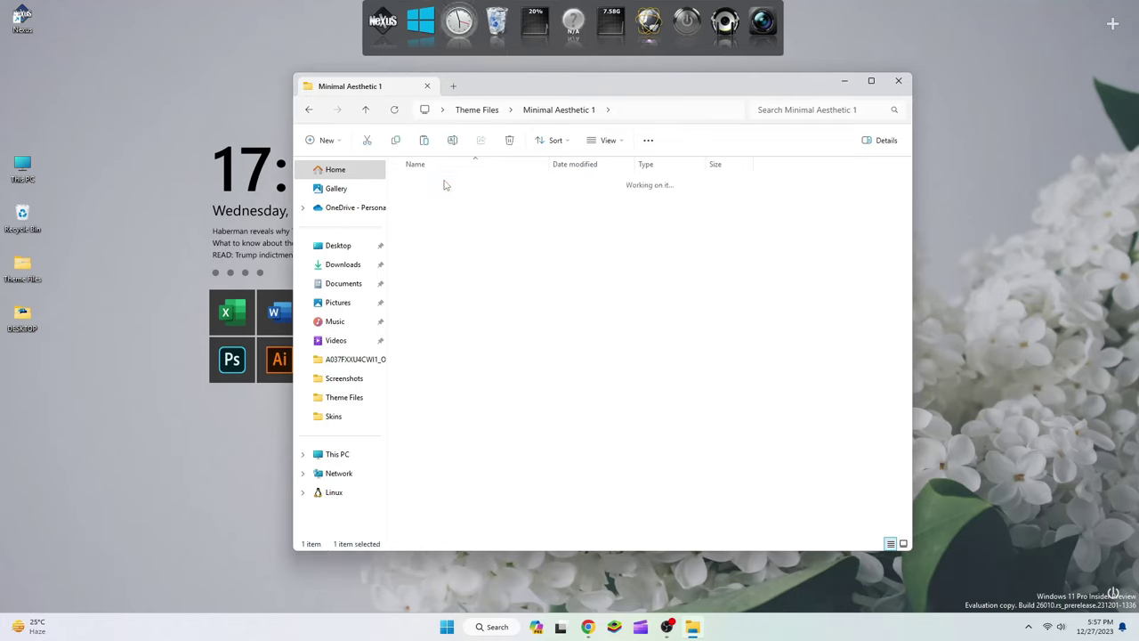
pyautogui.doubleClick(429, 185)
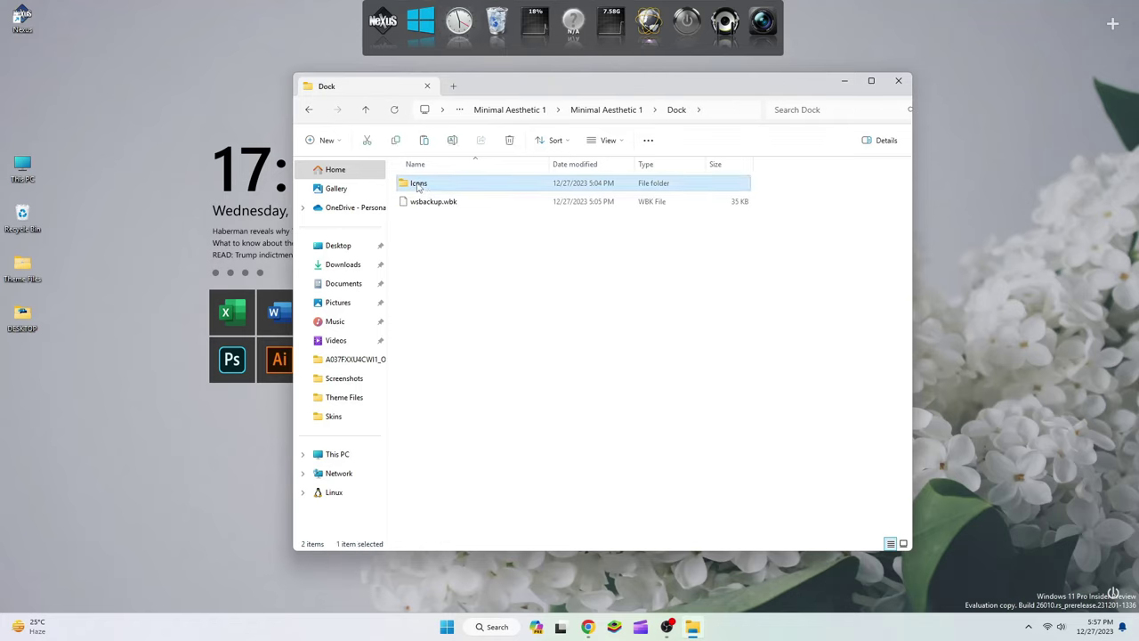
pyautogui.rightClick(419, 185)
pyautogui.press('Escape')
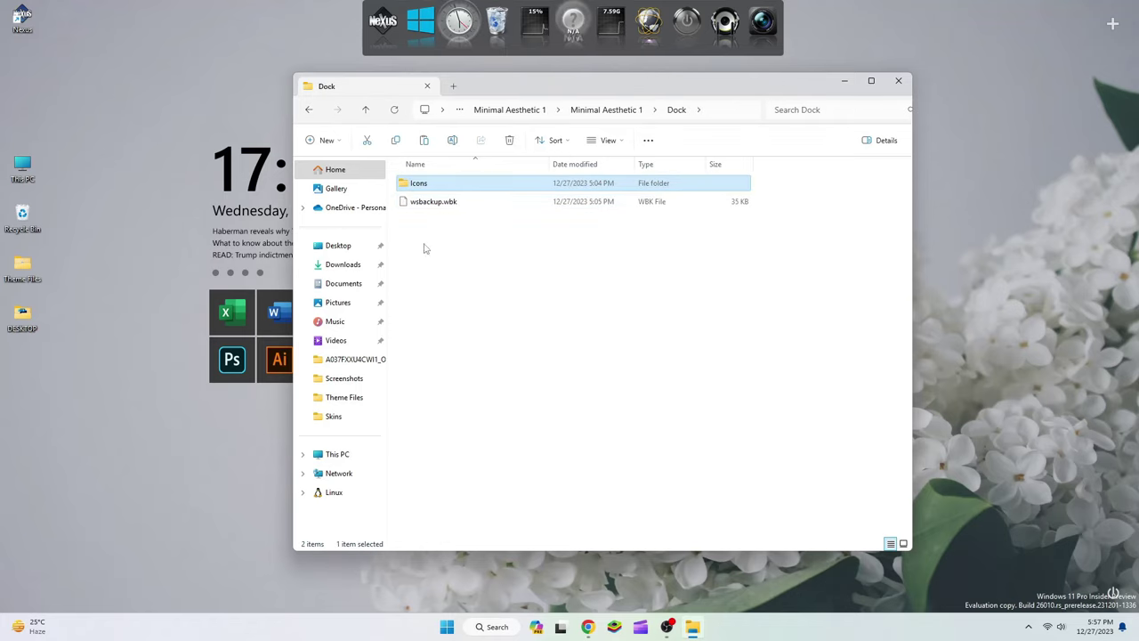
# Step: Paste the Icons folder into the root of Local Disk (C:) and close the folder window
pyautogui.click(322, 453)
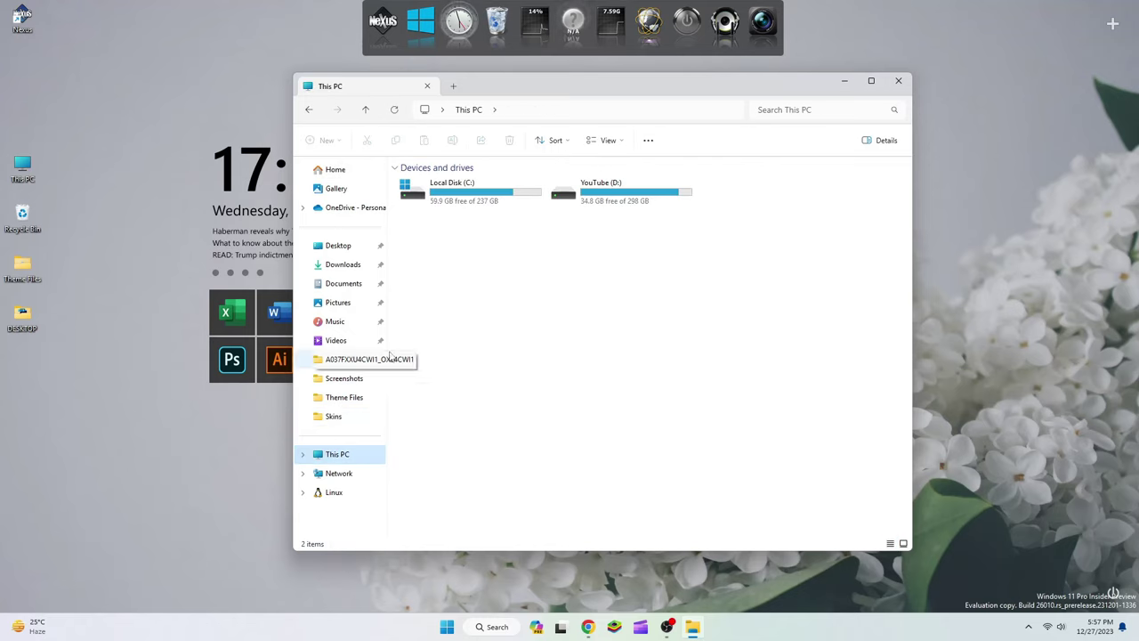
pyautogui.doubleClick(464, 203)
pyautogui.rightClick(512, 354)
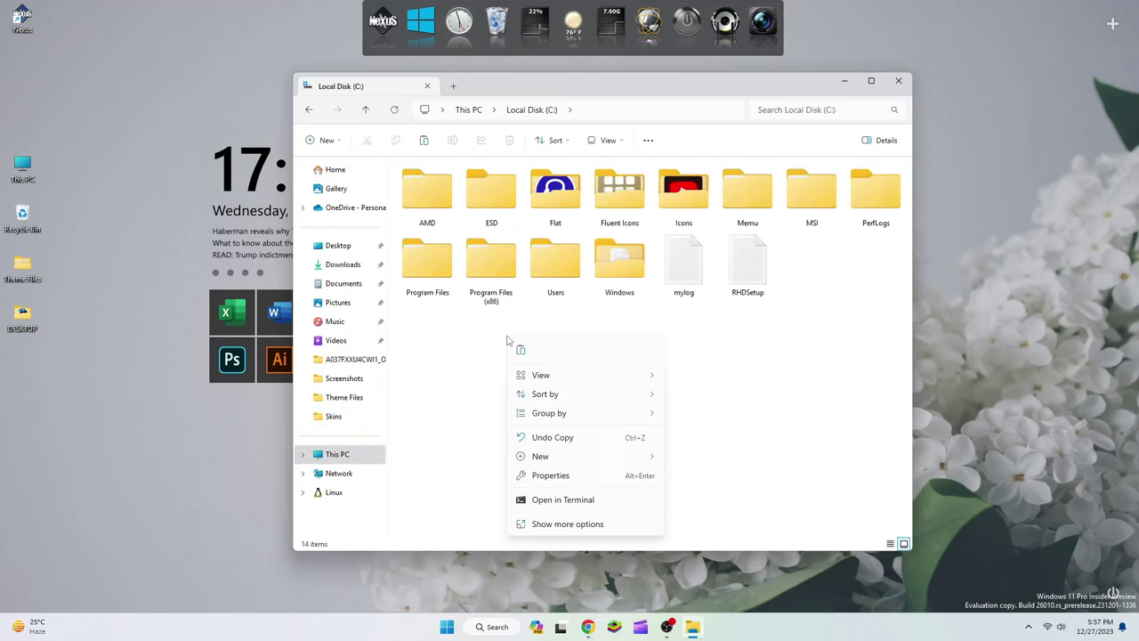
pyautogui.press('Escape')
pyautogui.hotkey('ctrl', 'v')
pyautogui.click(532, 218)
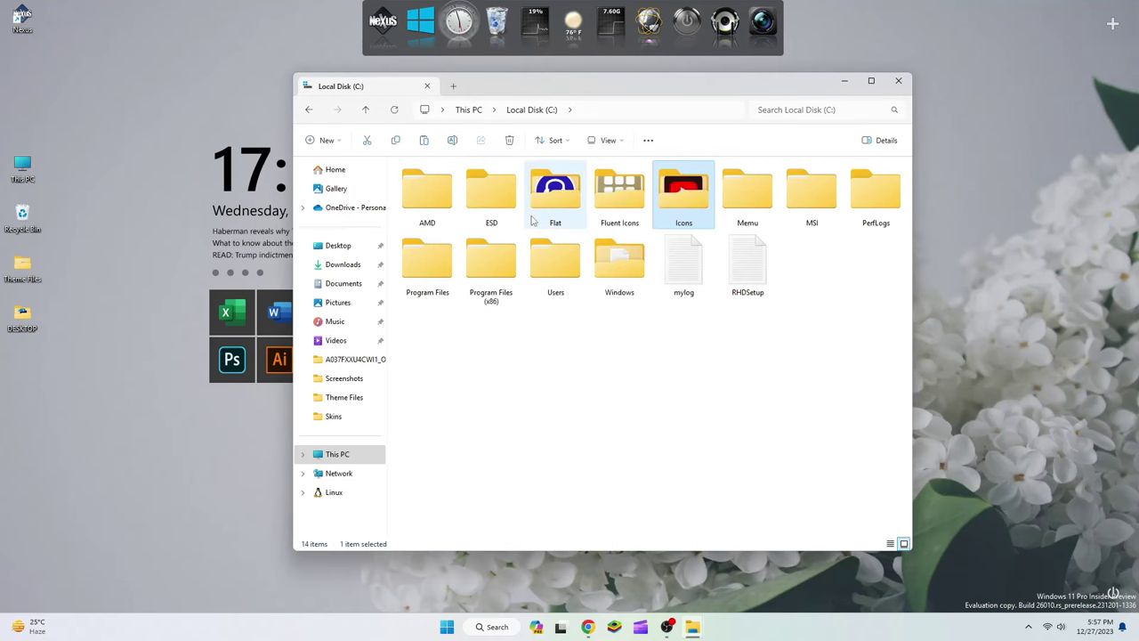
pyautogui.click(899, 80)
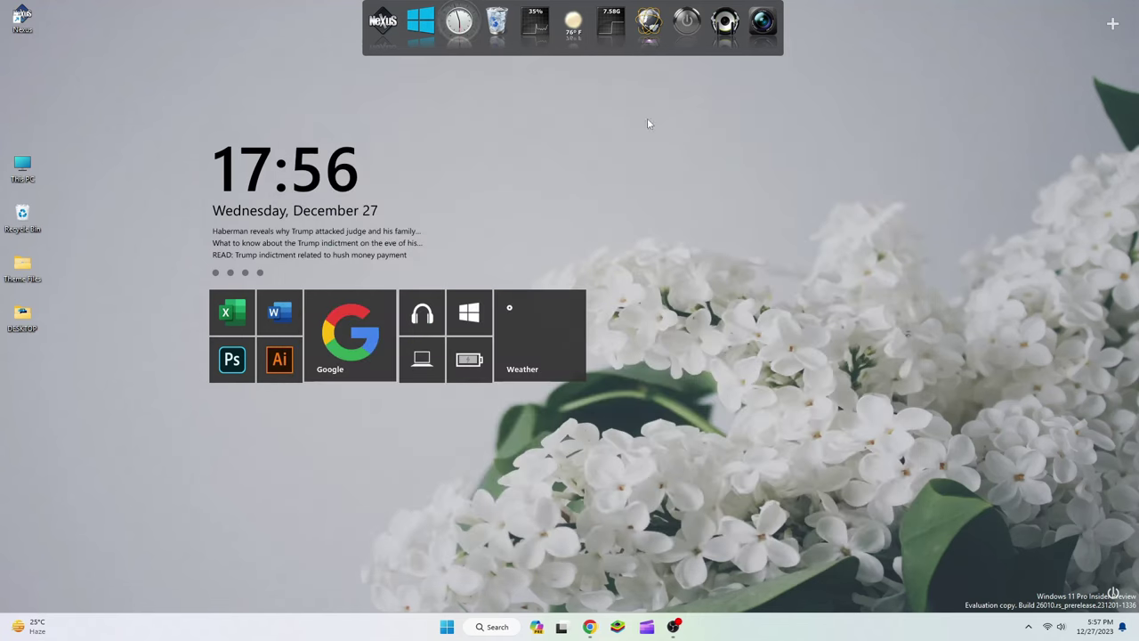
# Step: Restore the Nexus dock settings from the backup in the Minimal Aesthetic 1 theme folder in Theme Files, and apply the preferences
pyautogui.click(392, 44)
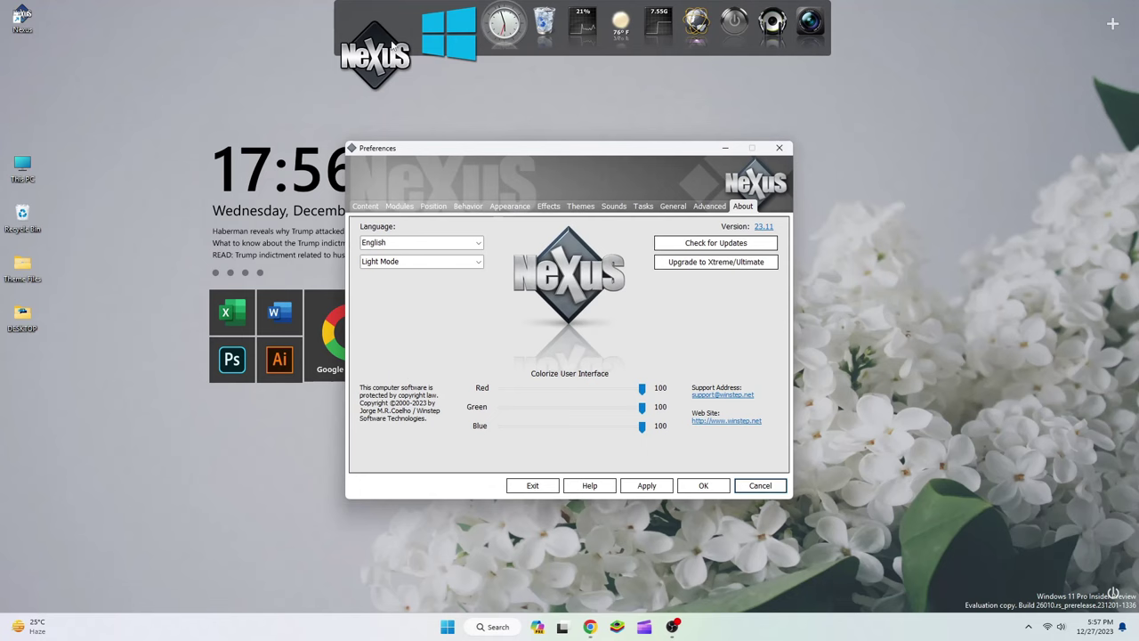
pyautogui.click(714, 210)
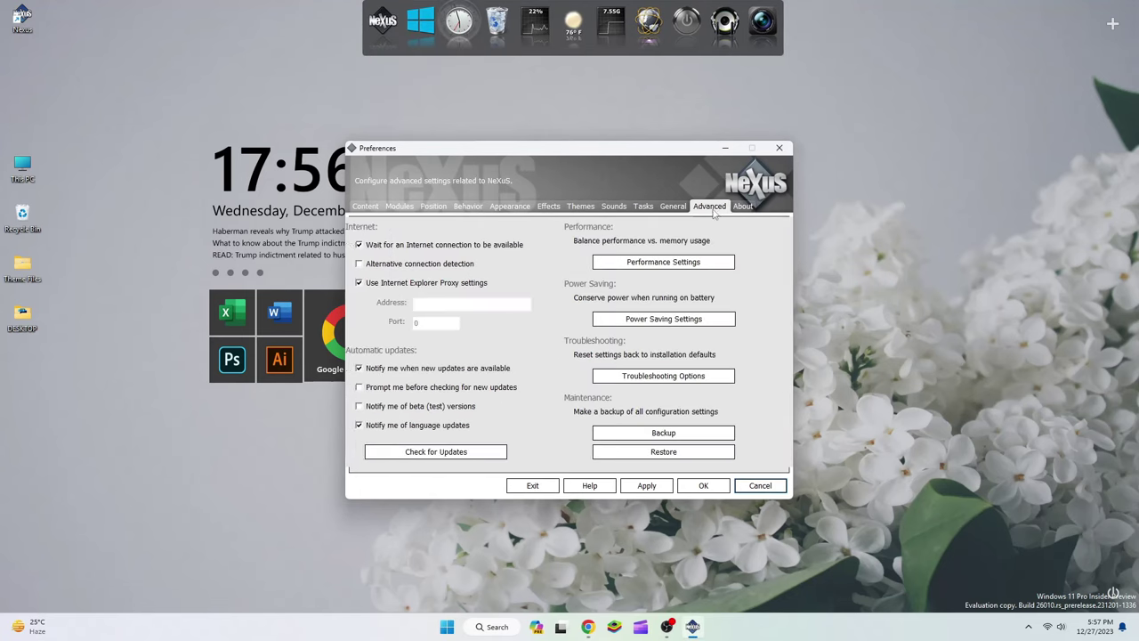
pyautogui.click(663, 456)
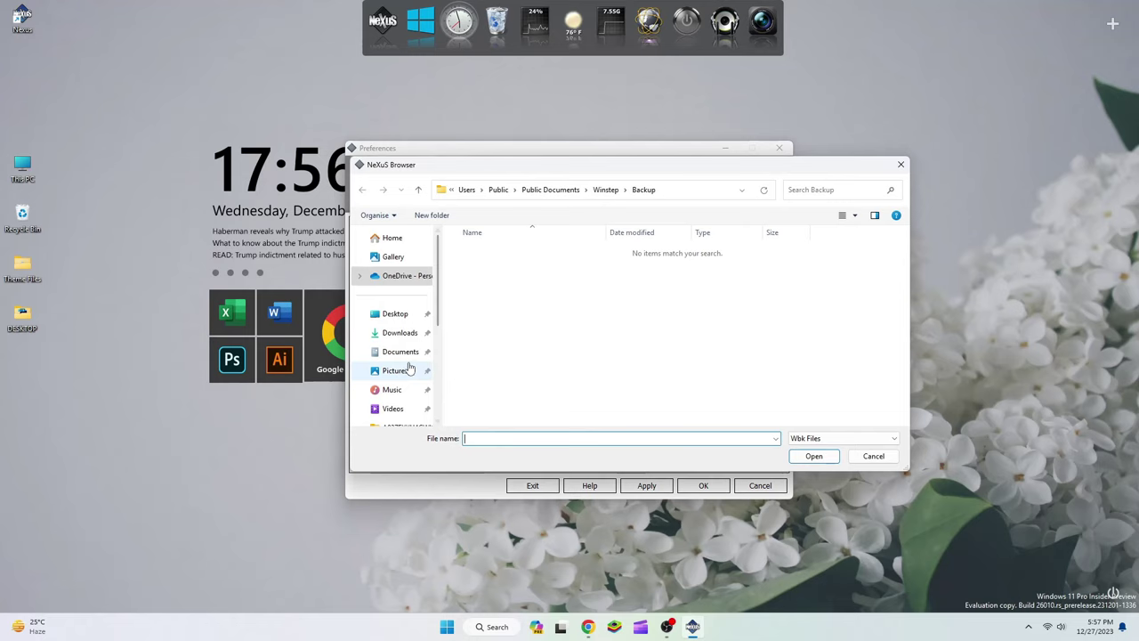
pyautogui.click(394, 313)
pyautogui.doubleClick(538, 285)
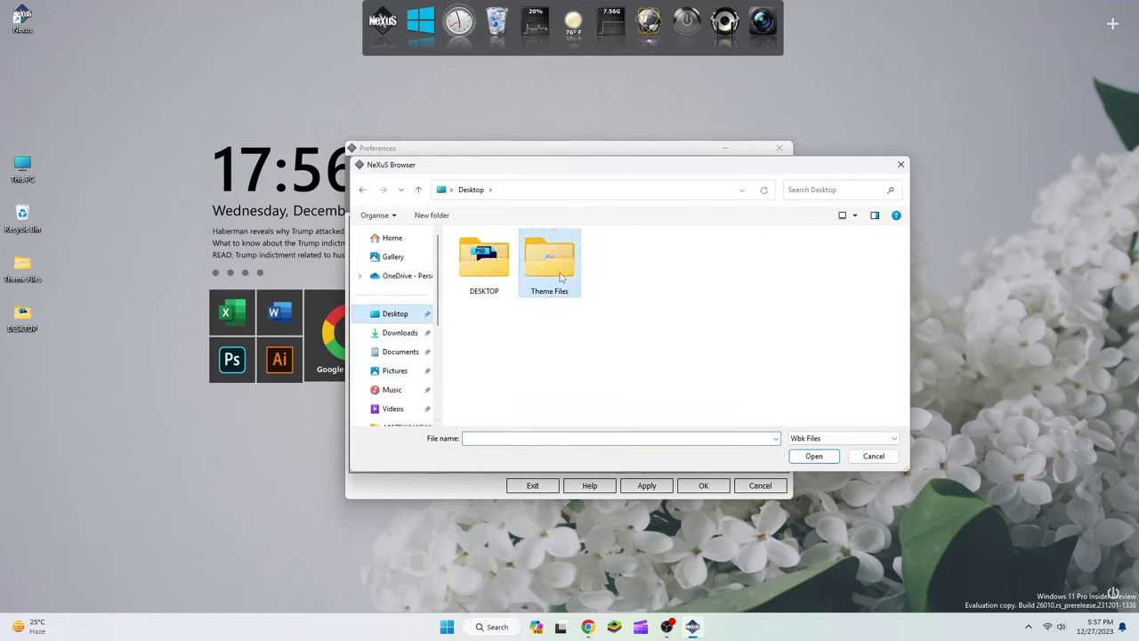
pyautogui.doubleClick(512, 255)
pyautogui.doubleClick(513, 258)
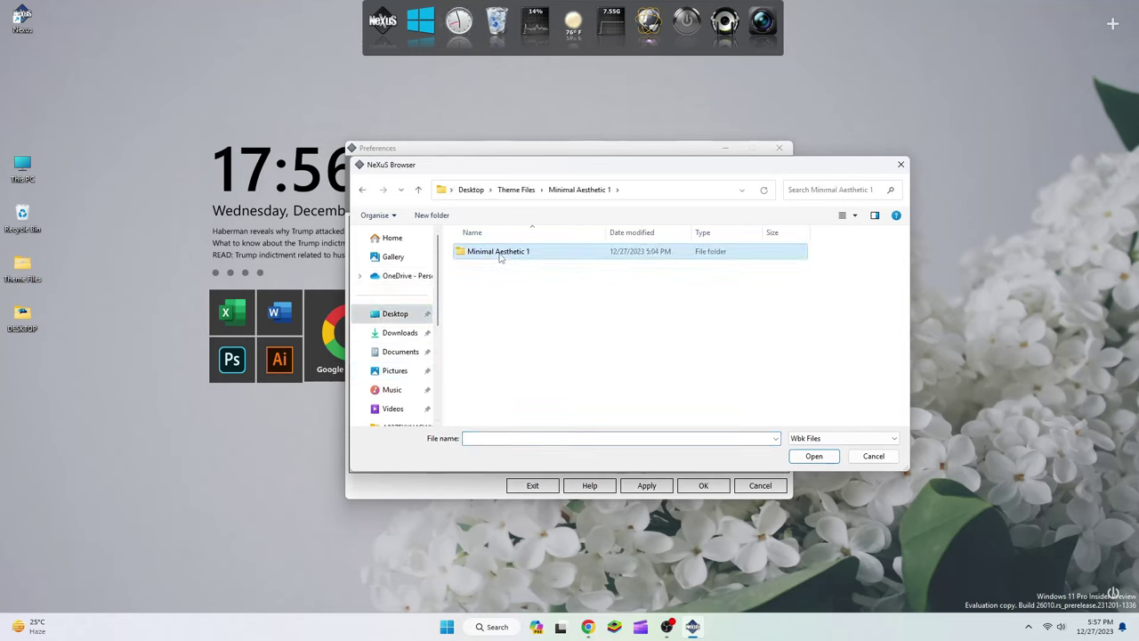
pyautogui.doubleClick(494, 255)
pyautogui.doubleClick(485, 270)
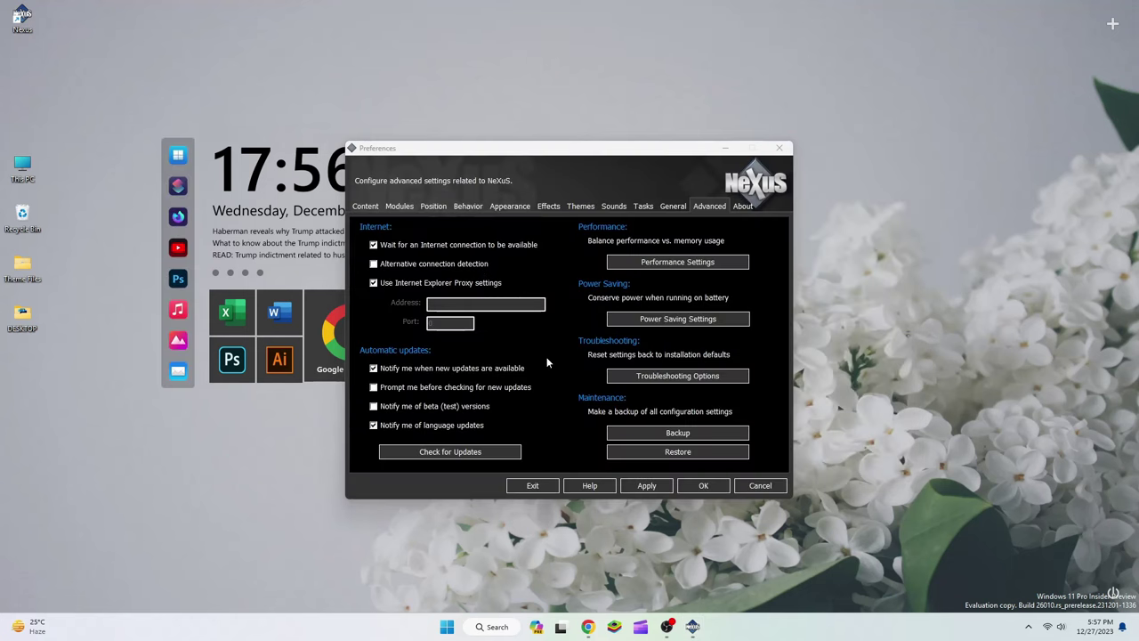
pyautogui.click(646, 485)
pyautogui.click(703, 485)
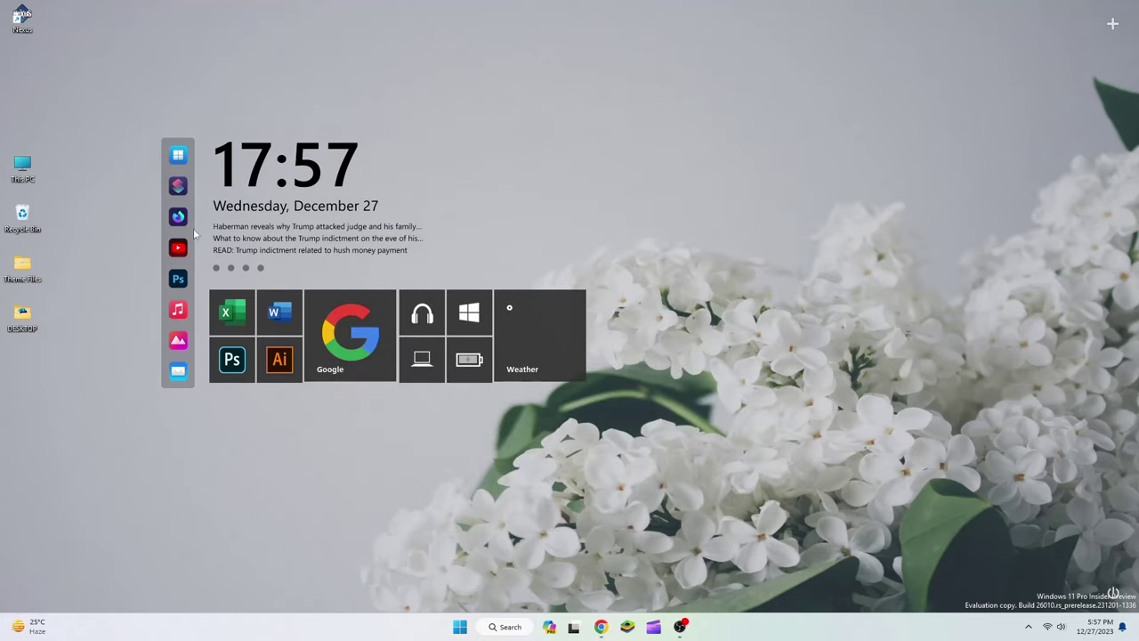
# Step: Install the NenaluX Rainmeter skin package from Theme Files without applying its included layout, and close the folder window
pyautogui.doubleClick(25, 268)
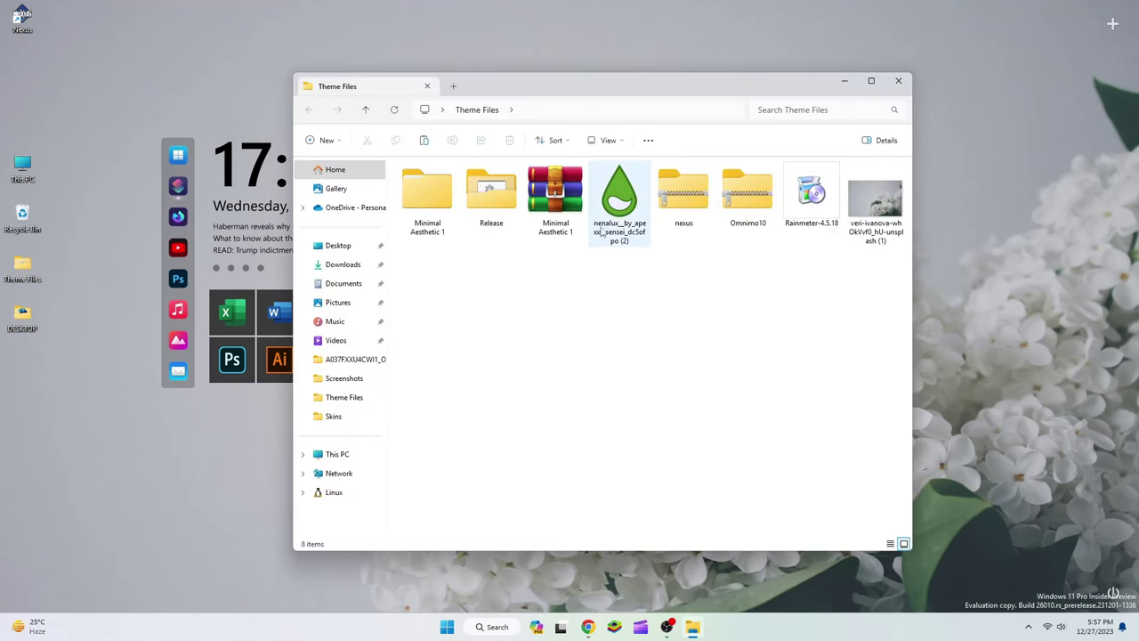
pyautogui.doubleClick(623, 220)
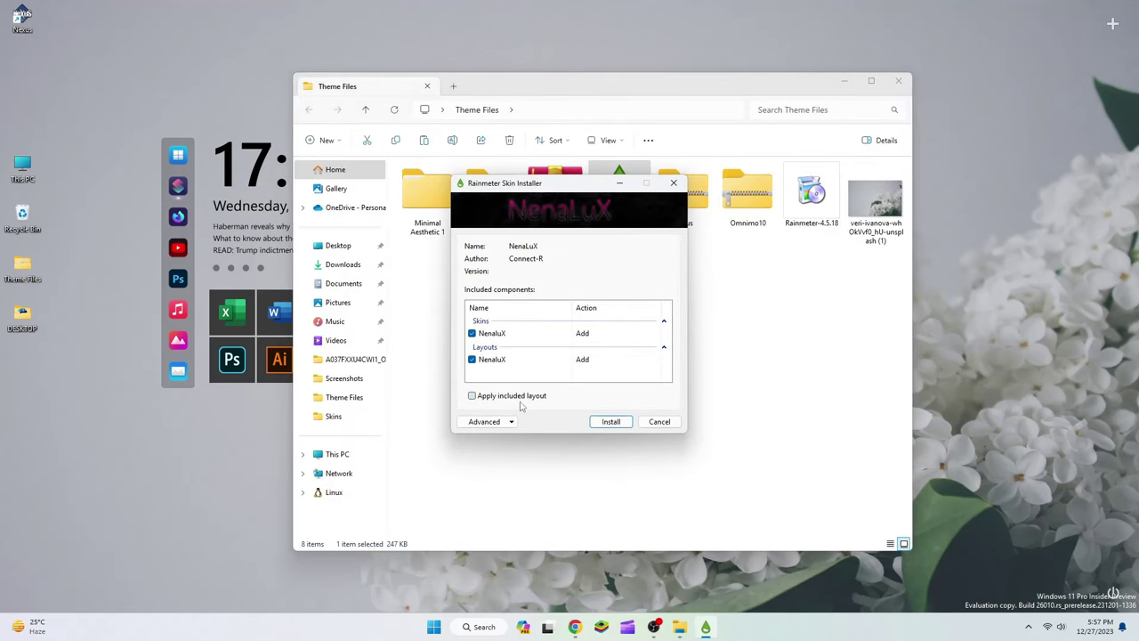
pyautogui.click(611, 422)
pyautogui.click(898, 81)
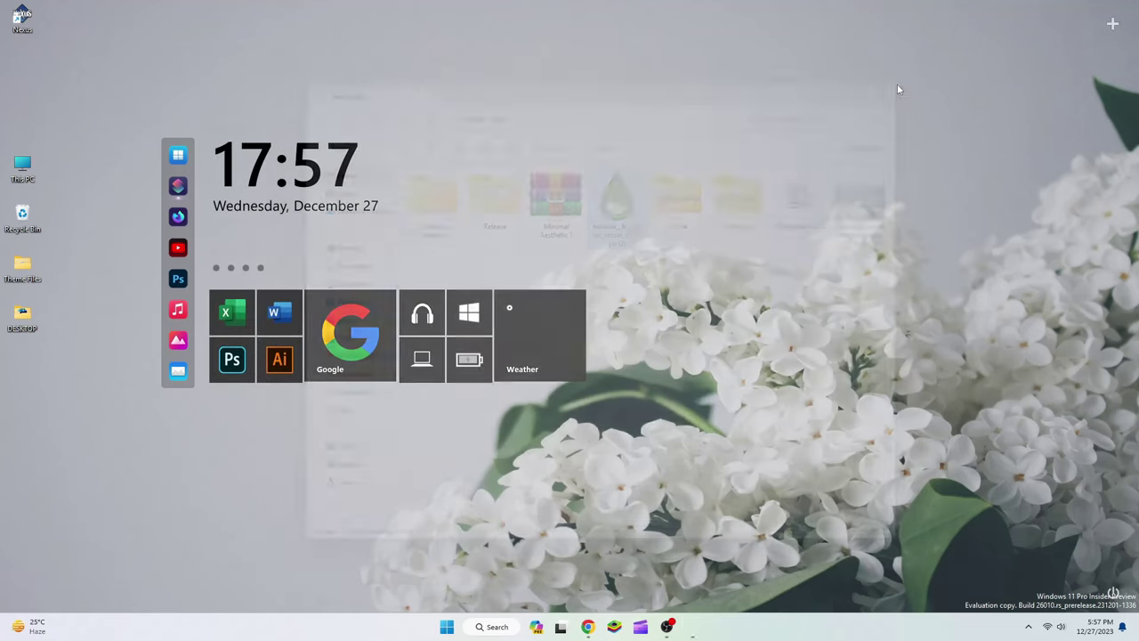
# Step: Hide the desktop icons
pyautogui.rightClick(426, 98)
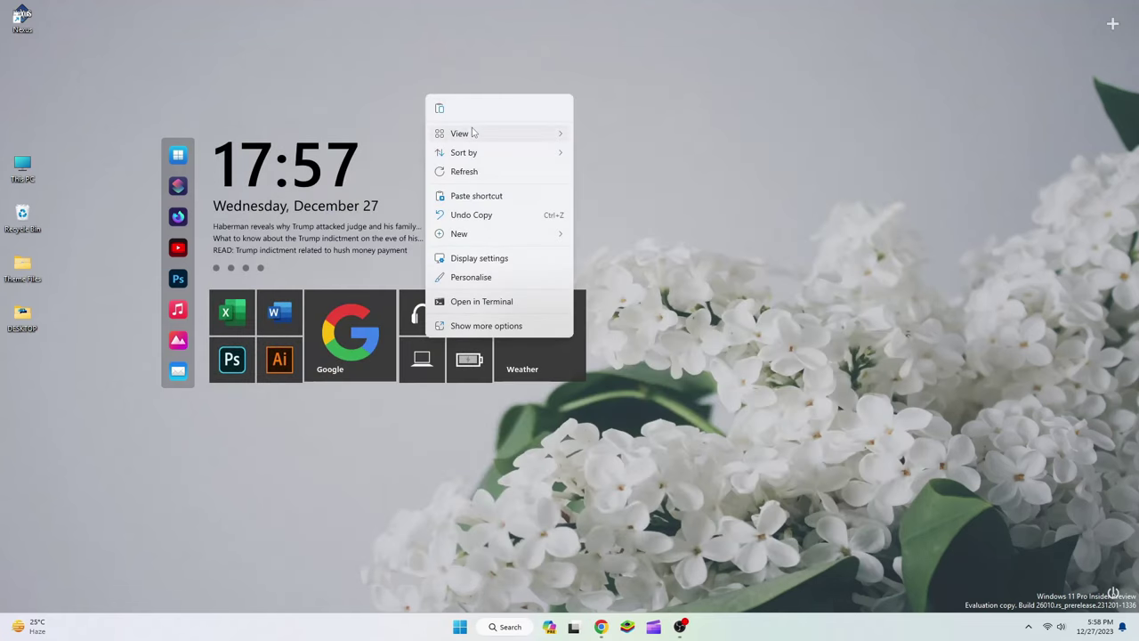
pyautogui.moveTo(472, 133)
pyautogui.click(659, 235)
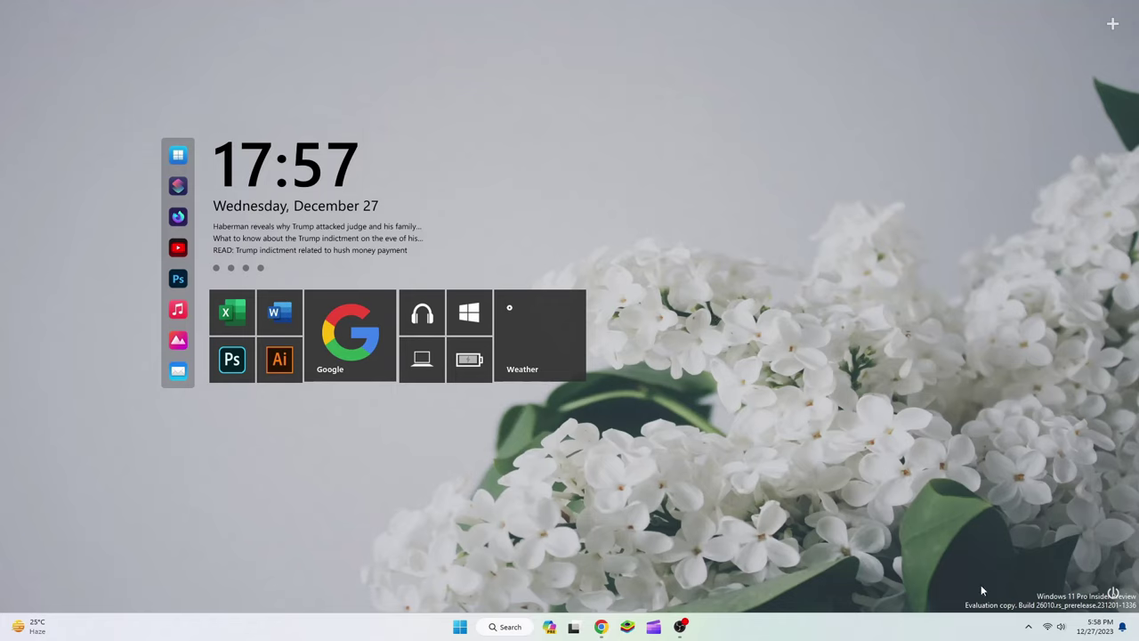
# Step: Load the Player.ini skin from NenaluX's Player folder in the Rainmeter manager
pyautogui.click(1030, 628)
pyautogui.click(1029, 590)
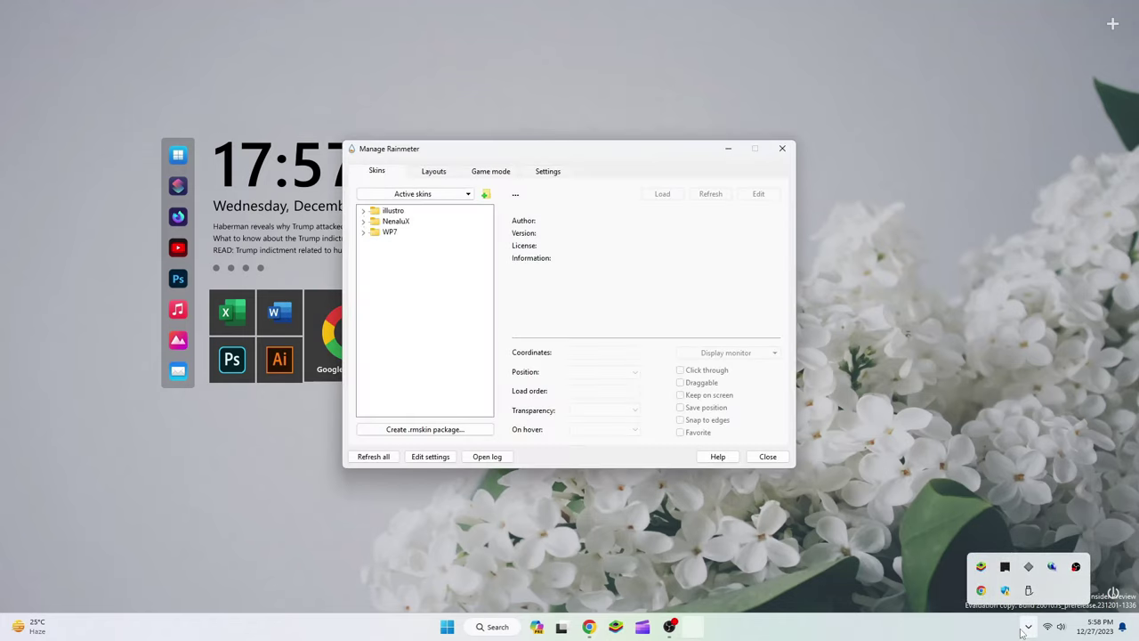
pyautogui.click(364, 222)
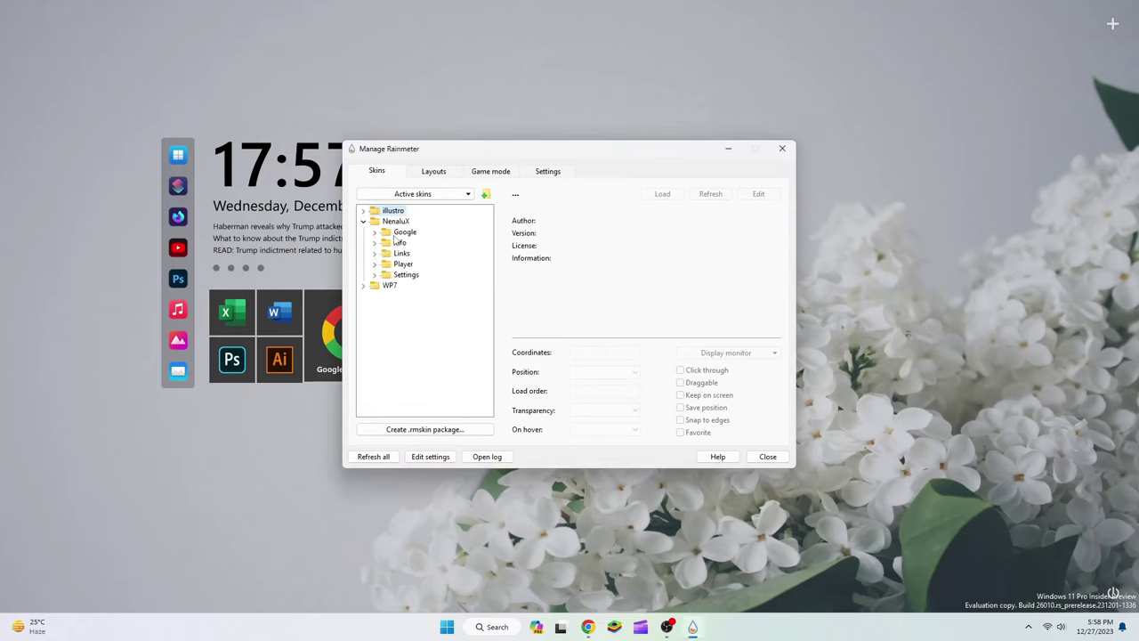
pyautogui.click(374, 263)
pyautogui.click(418, 274)
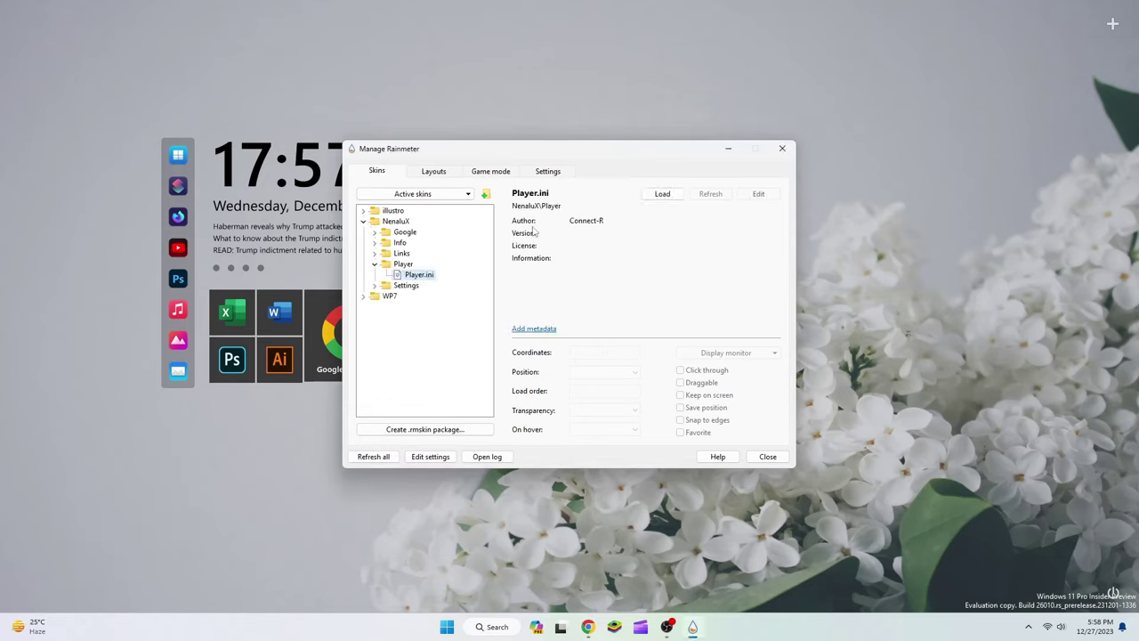
pyautogui.click(663, 193)
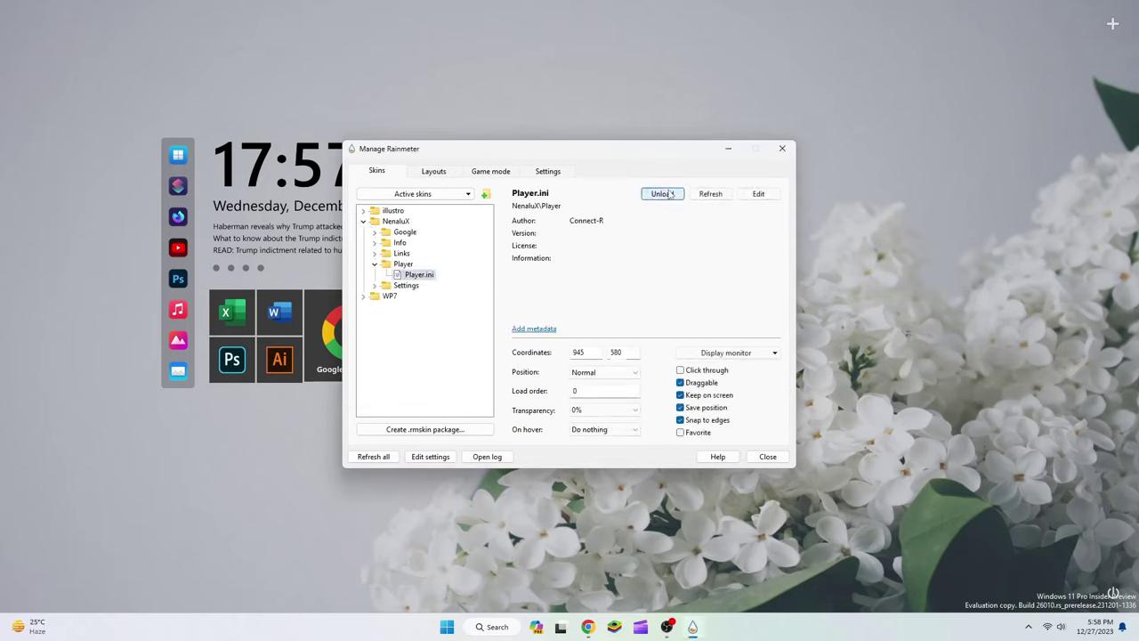
# Step: Load NenaluX's Links.ini skin, close the manager, and place the row of link icons beneath the tiles
pyautogui.click(375, 252)
pyautogui.click(418, 263)
pyautogui.click(662, 193)
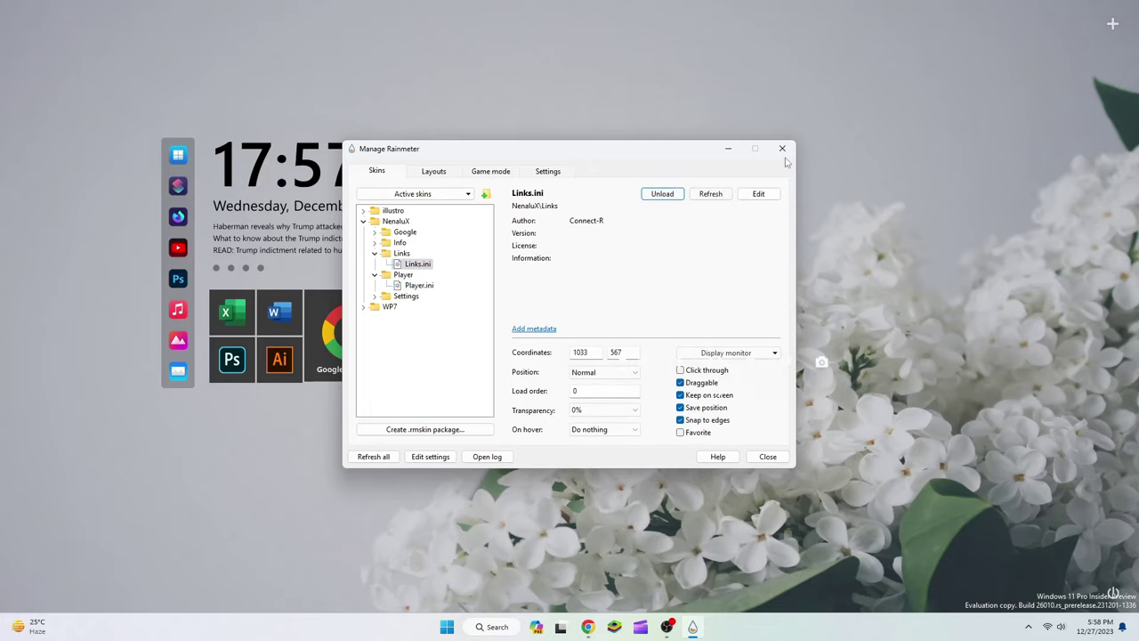
pyautogui.click(782, 149)
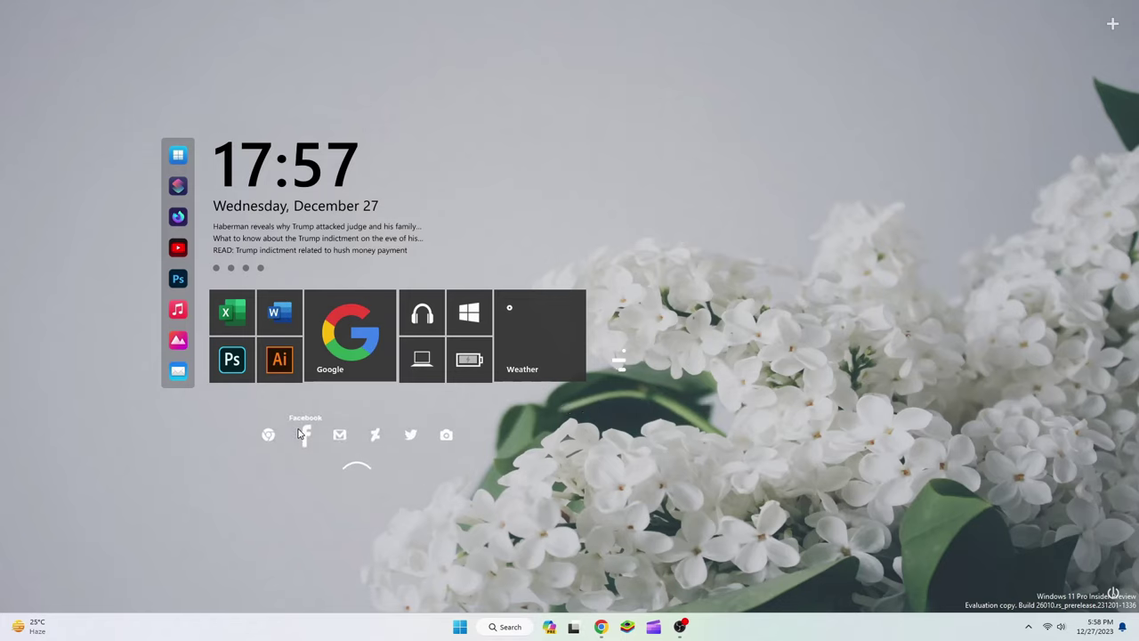
pyautogui.moveTo(299, 434); pyautogui.dragTo(248, 418)
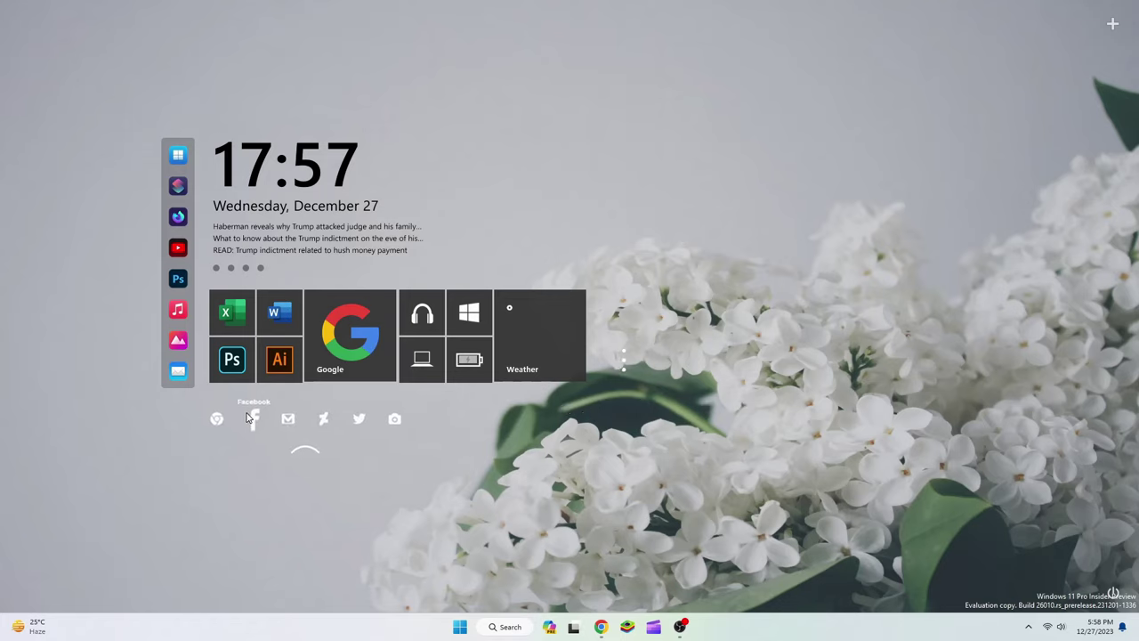
# Step: Open the Links skin file for editing and delete the shape meter section with StrokeWidth 3 that precedes [MeterIcon1]
pyautogui.rightClick(323, 417)
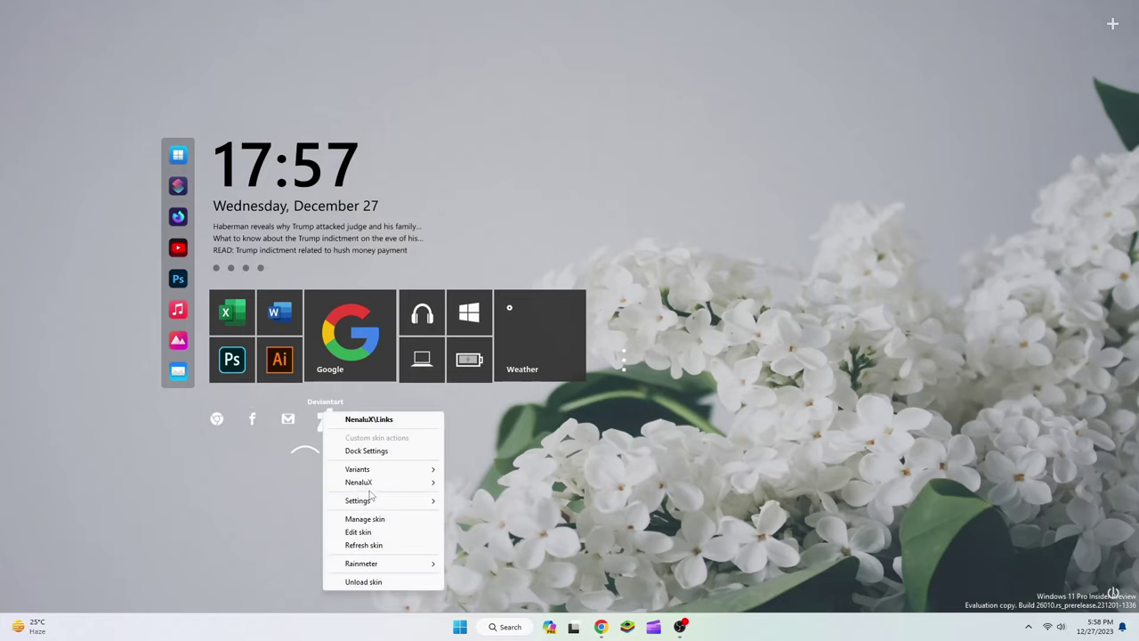
pyautogui.click(360, 531)
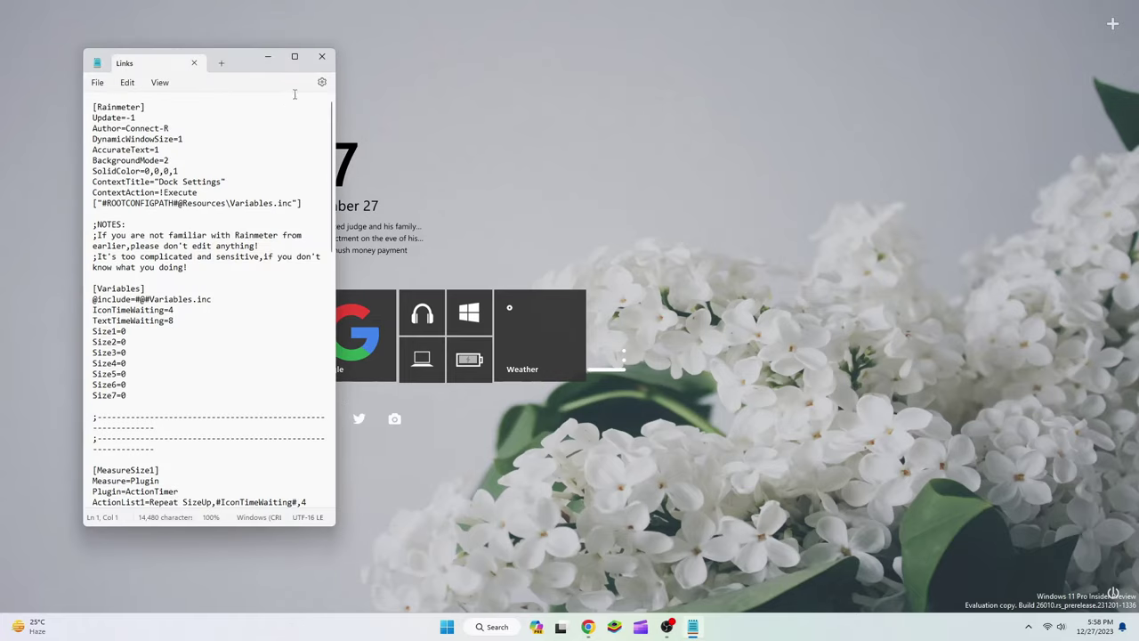
pyautogui.moveTo(245, 62); pyautogui.dragTo(512, 3)
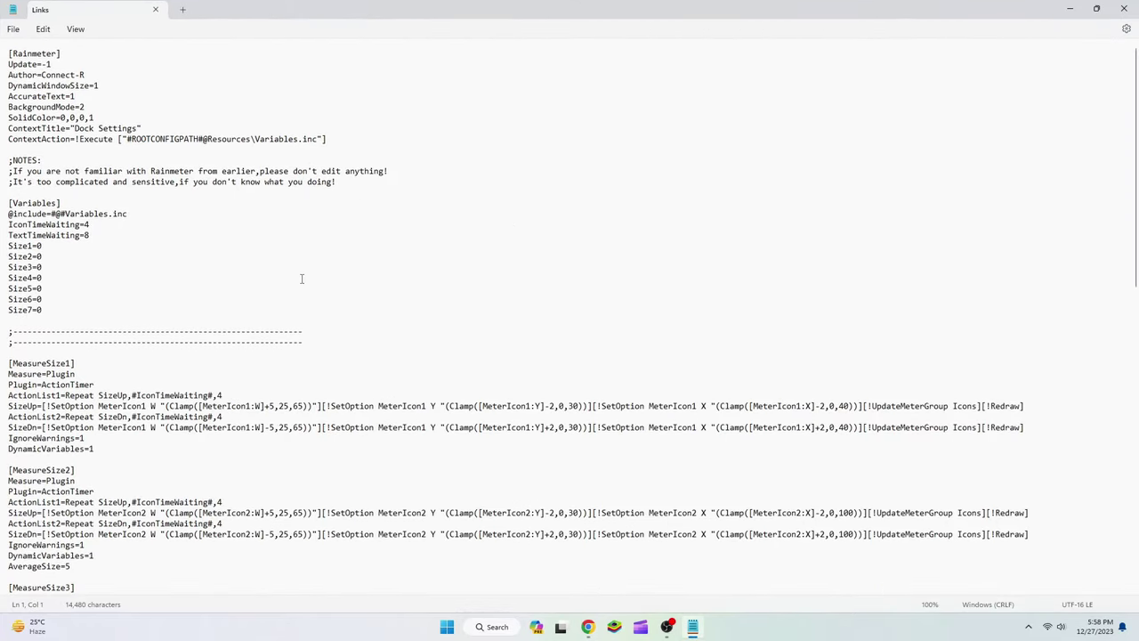
pyautogui.scroll(-11, 234, 296)
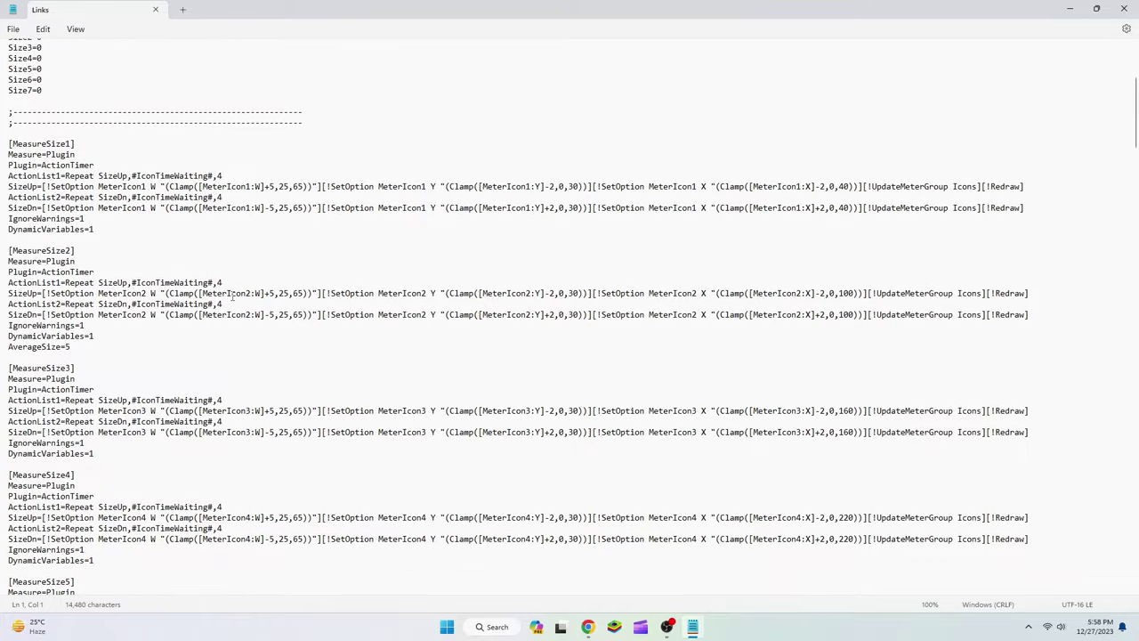
pyautogui.scroll(-17, 227, 307)
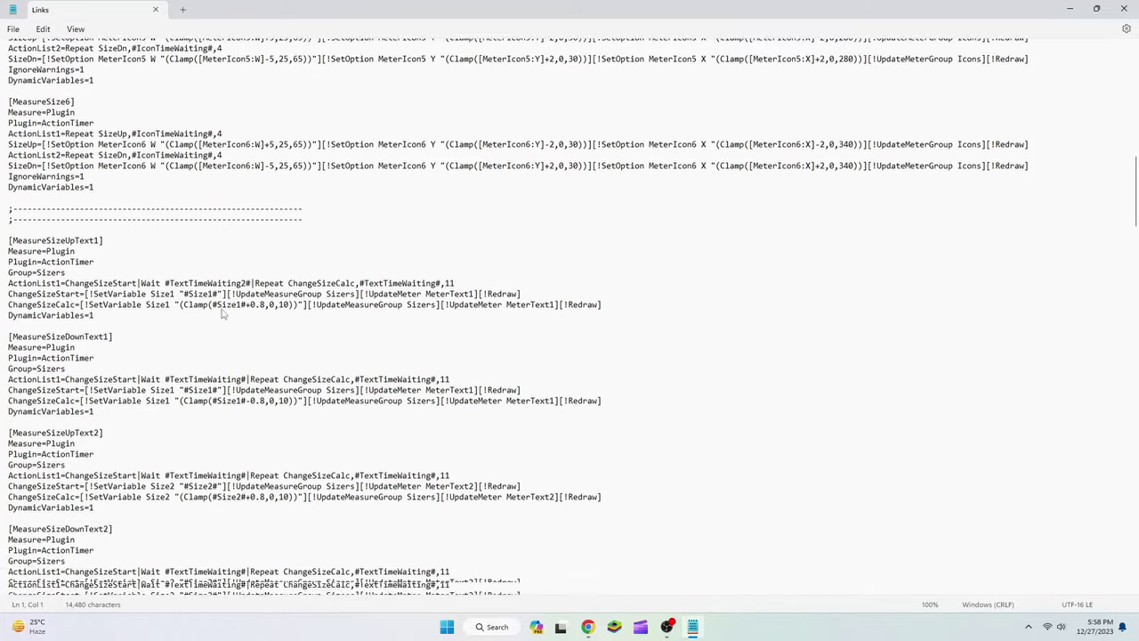
pyautogui.scroll(-20, 223, 314)
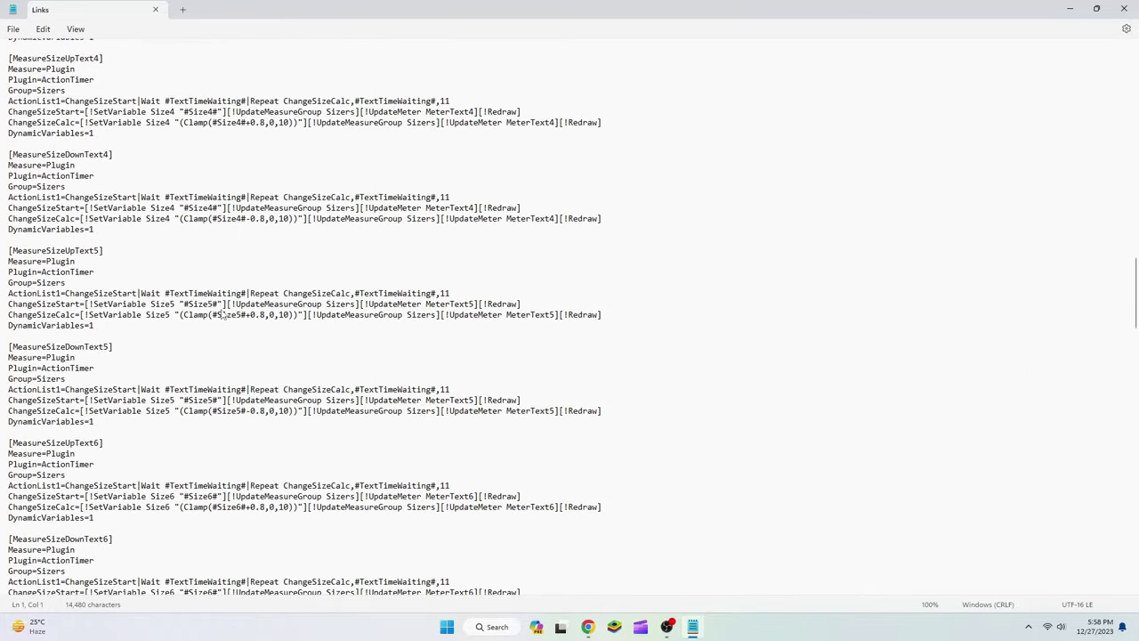
pyautogui.moveTo(51, 343); pyautogui.dragTo(9, 277)
pyautogui.rightClick(25, 283)
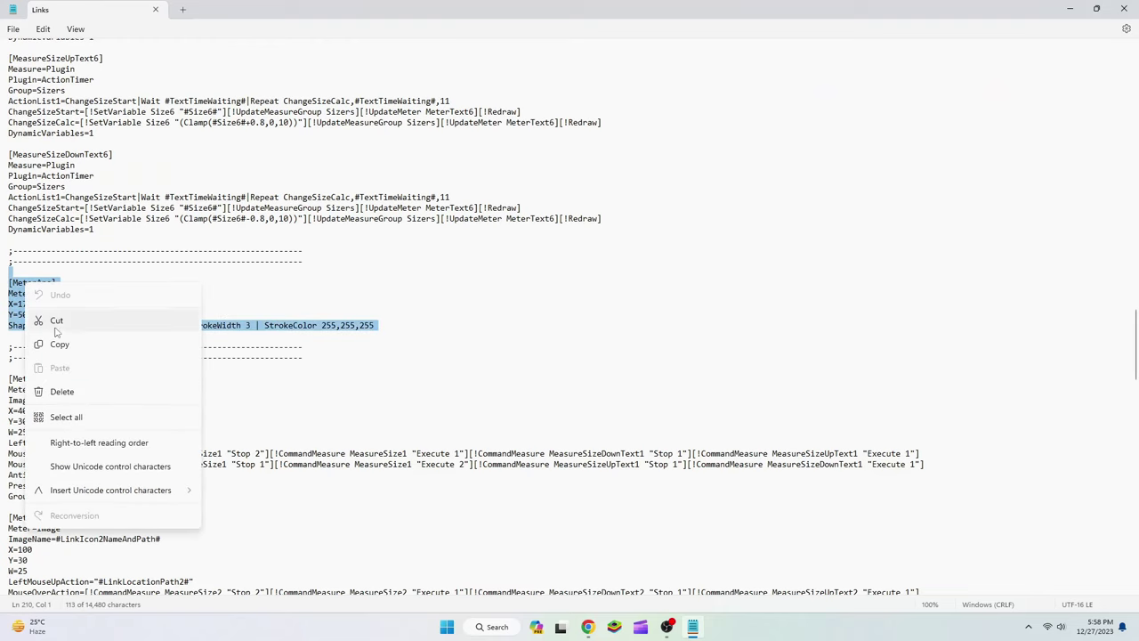
pyautogui.click(62, 391)
# Step: Save and close the Links file, and refresh the Links skin on the desktop
pyautogui.click(13, 28)
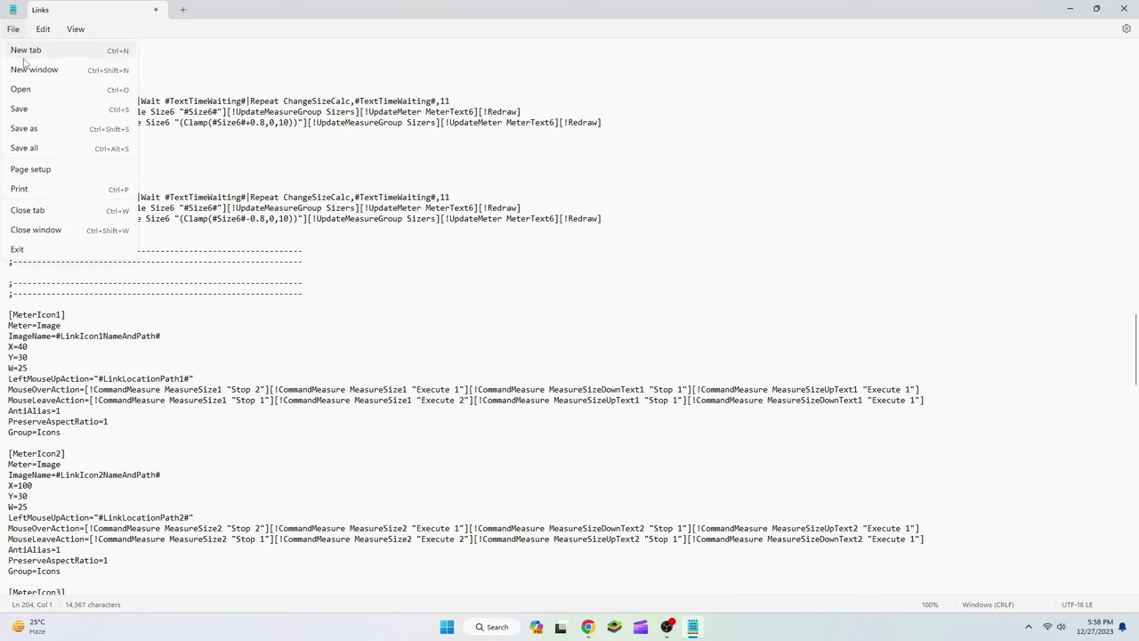
pyautogui.click(26, 109)
pyautogui.click(1124, 8)
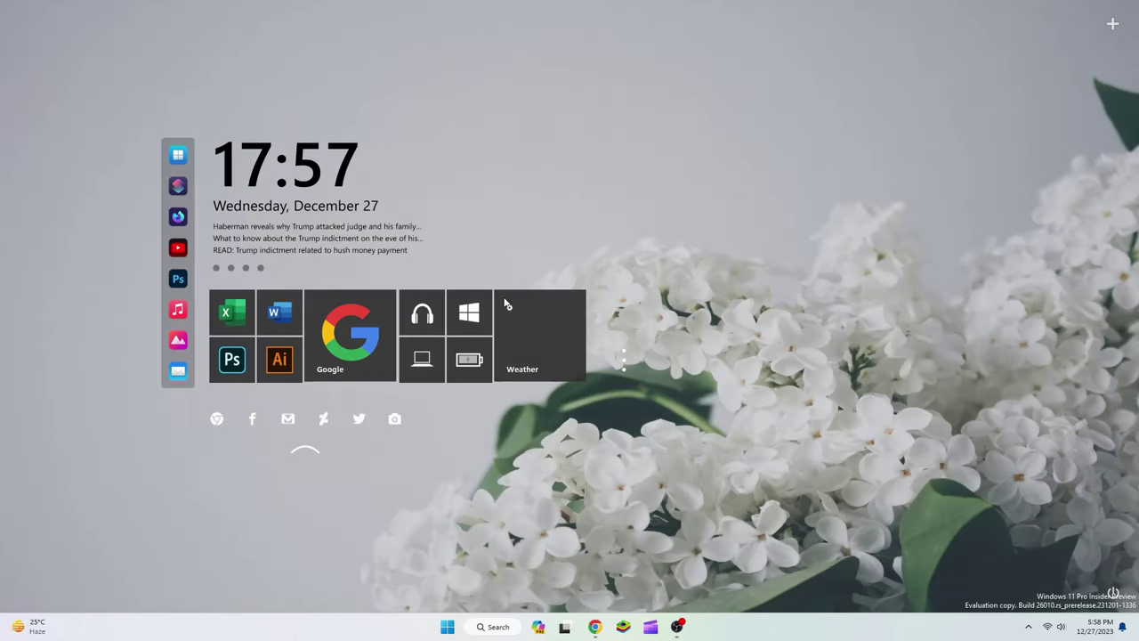
pyautogui.rightClick(287, 418)
pyautogui.click(344, 554)
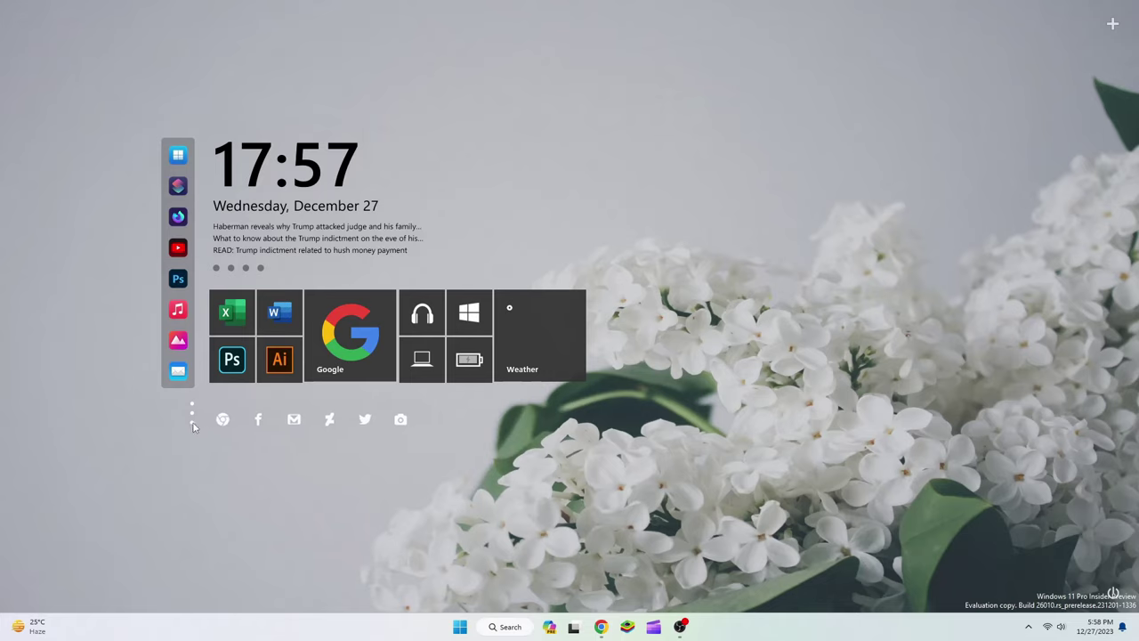
# Step: Position the three-dot NenaluX player widget beneath the Excel and Photoshop tiles, in line with their outer edge
pyautogui.moveTo(193, 426); pyautogui.dragTo(202, 433)
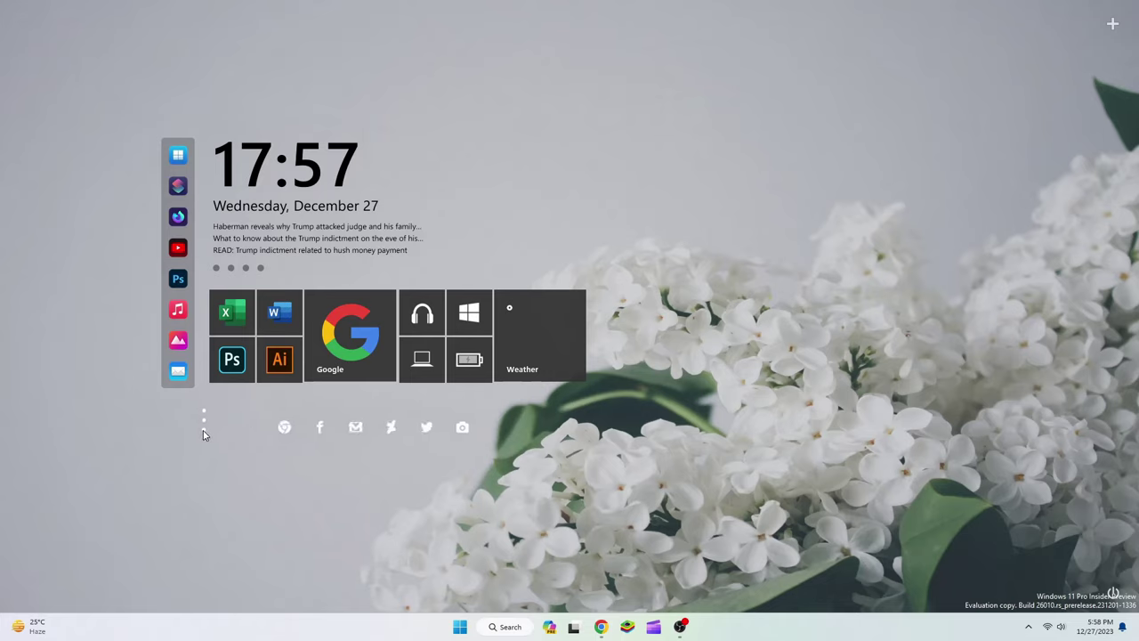